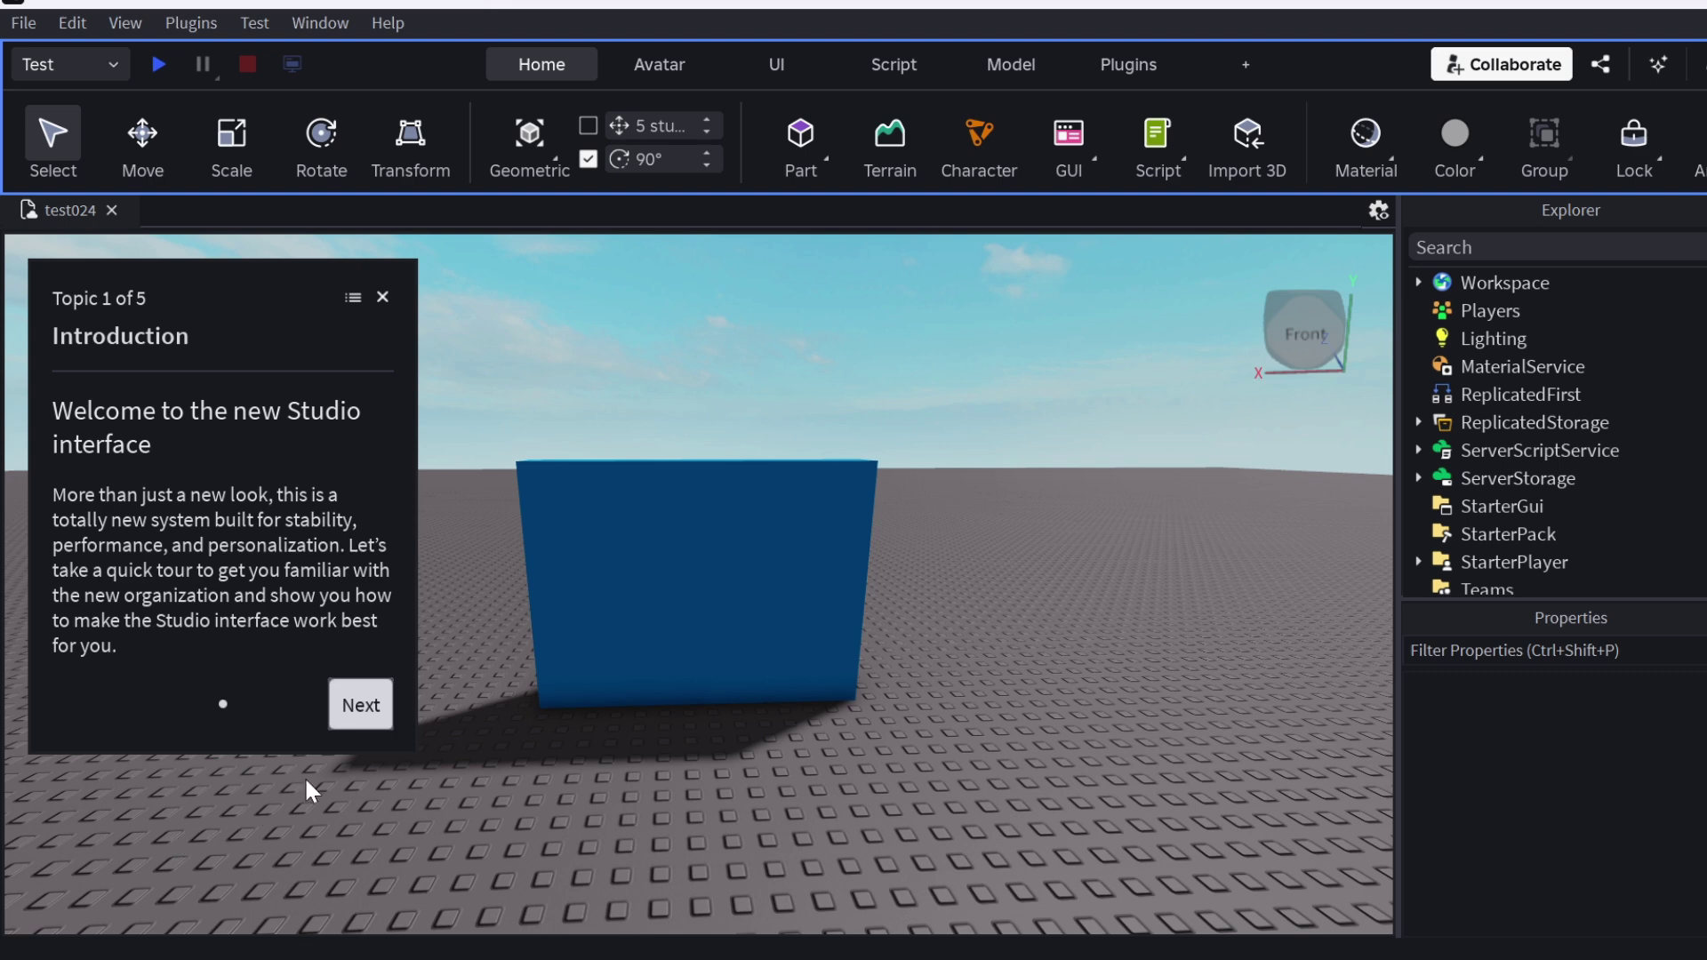
- Step through the Testing, UI, Script and Customization tour topics, then finish the tour
click(357, 707)
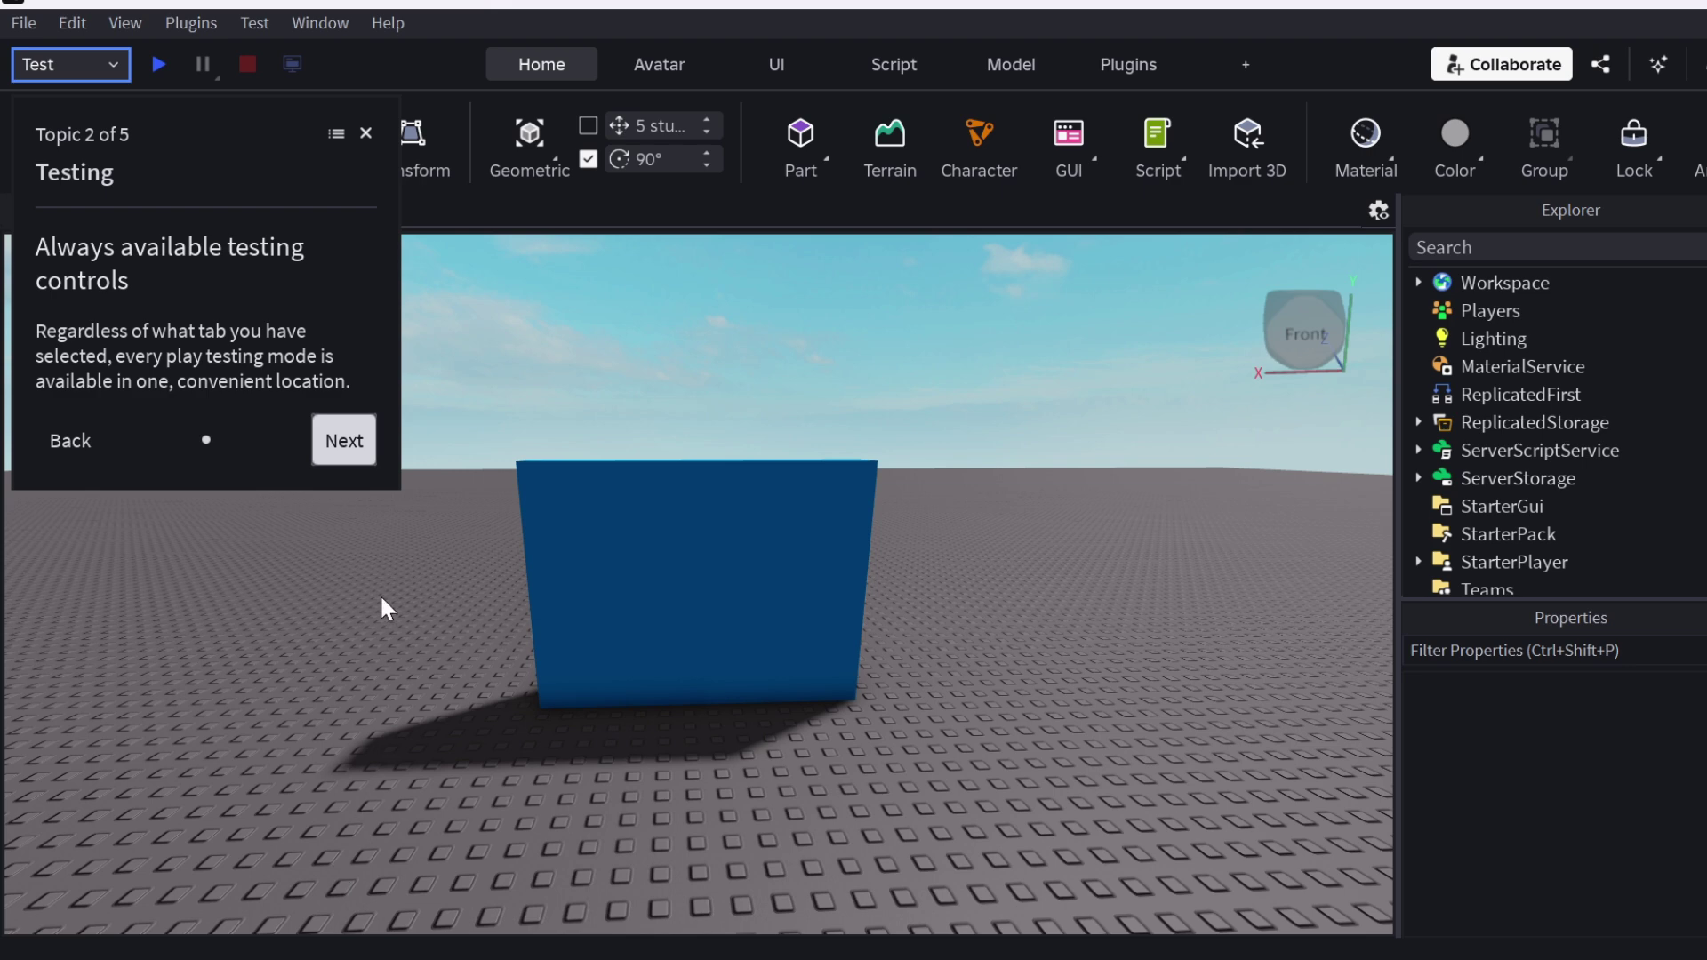
click(344, 444)
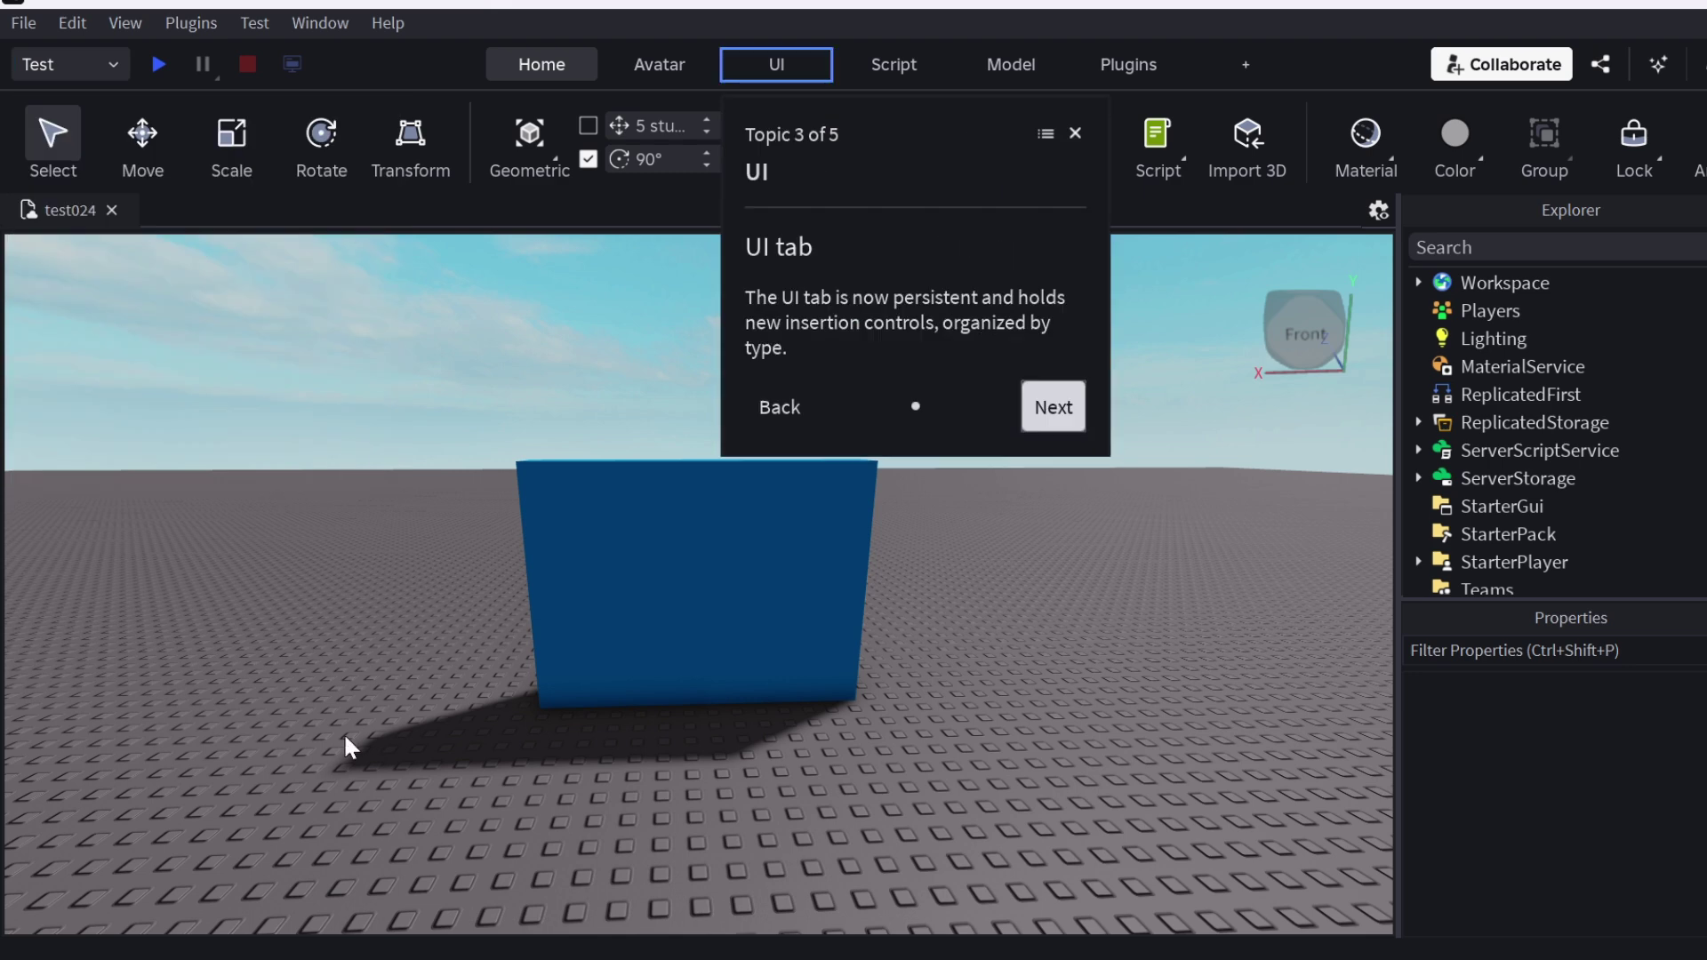
click(1060, 417)
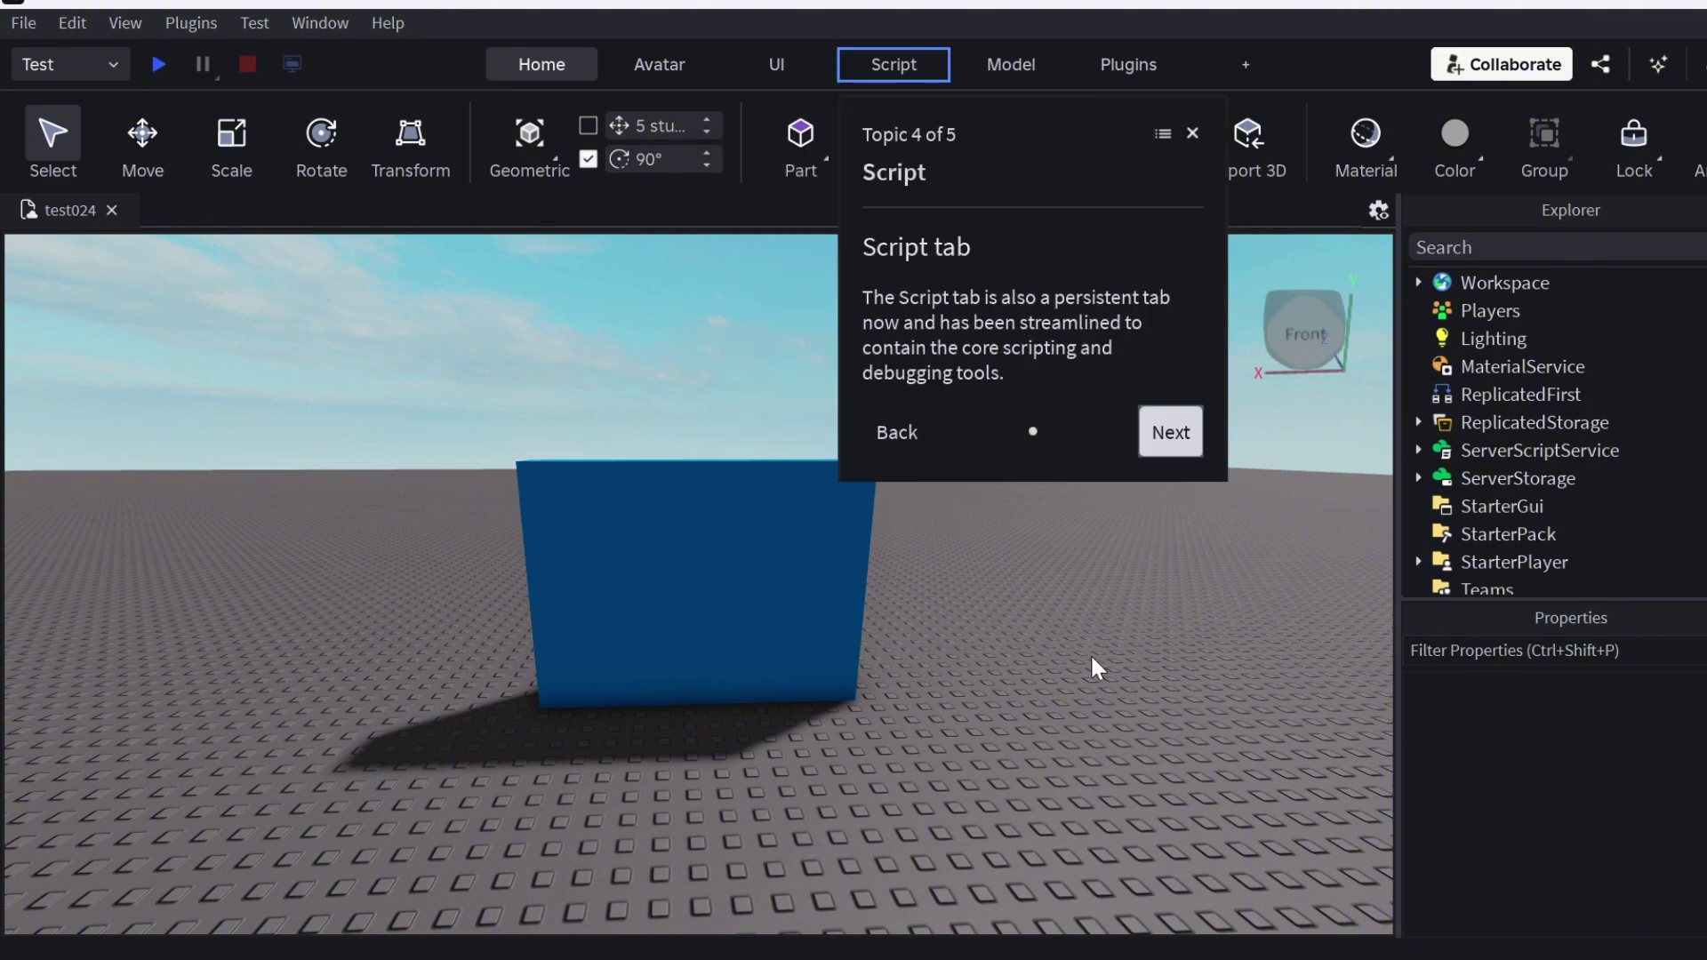
click(1169, 433)
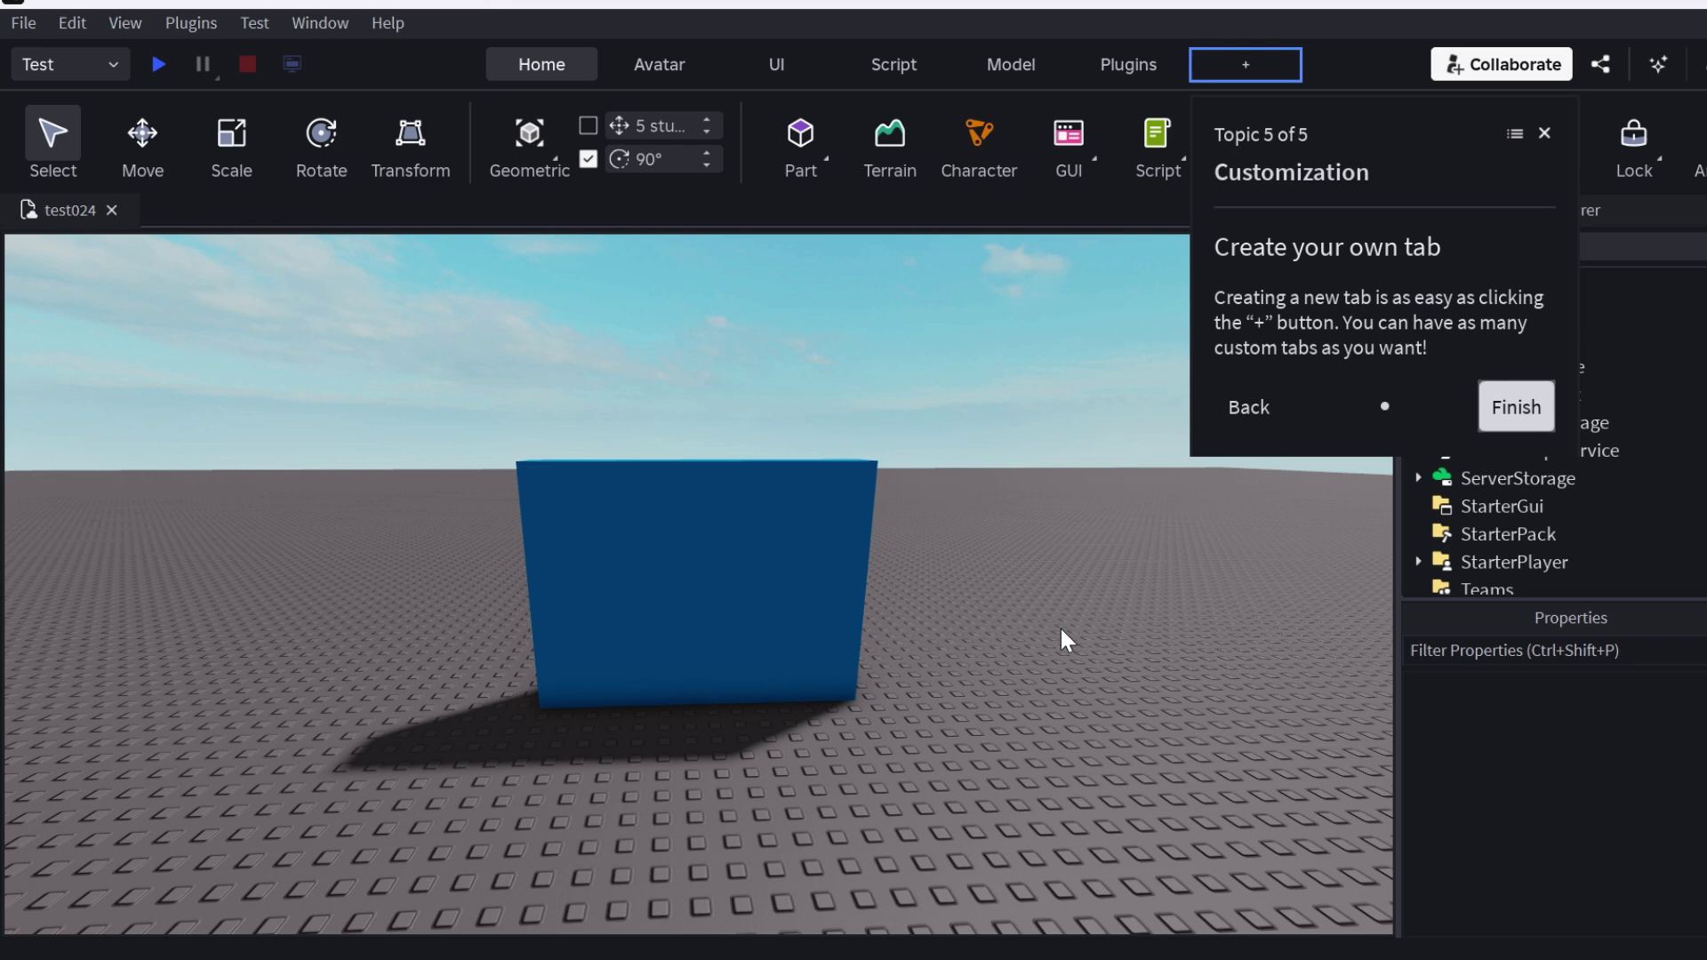
click(1510, 413)
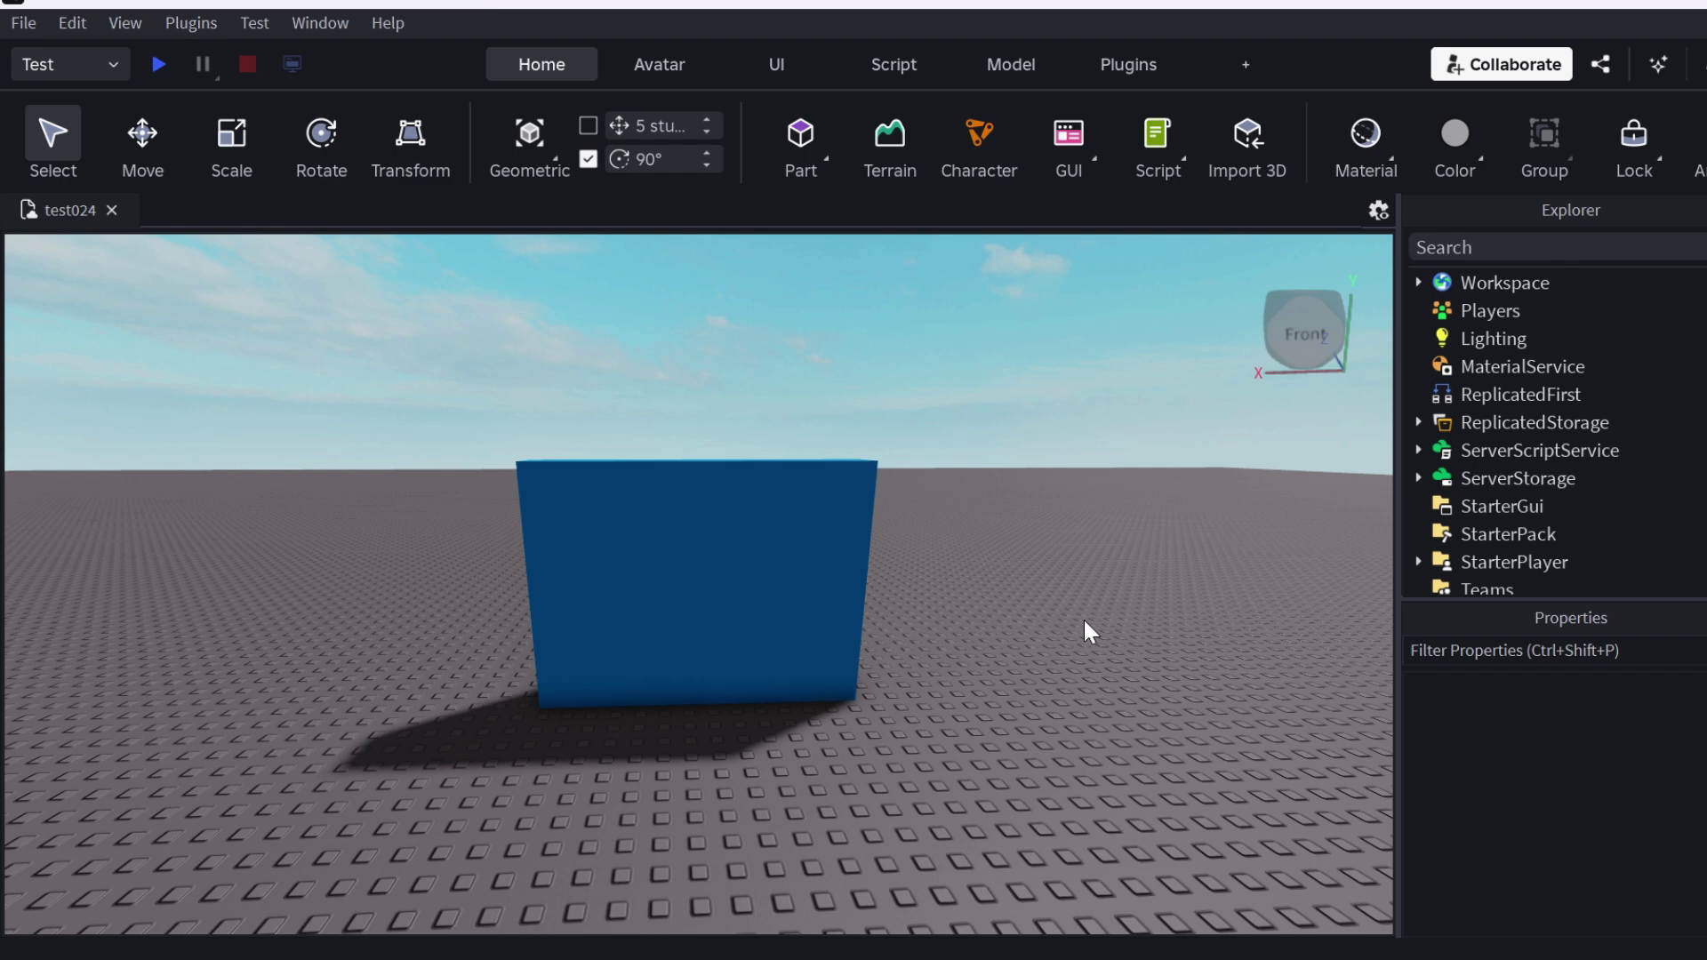
click(100, 68)
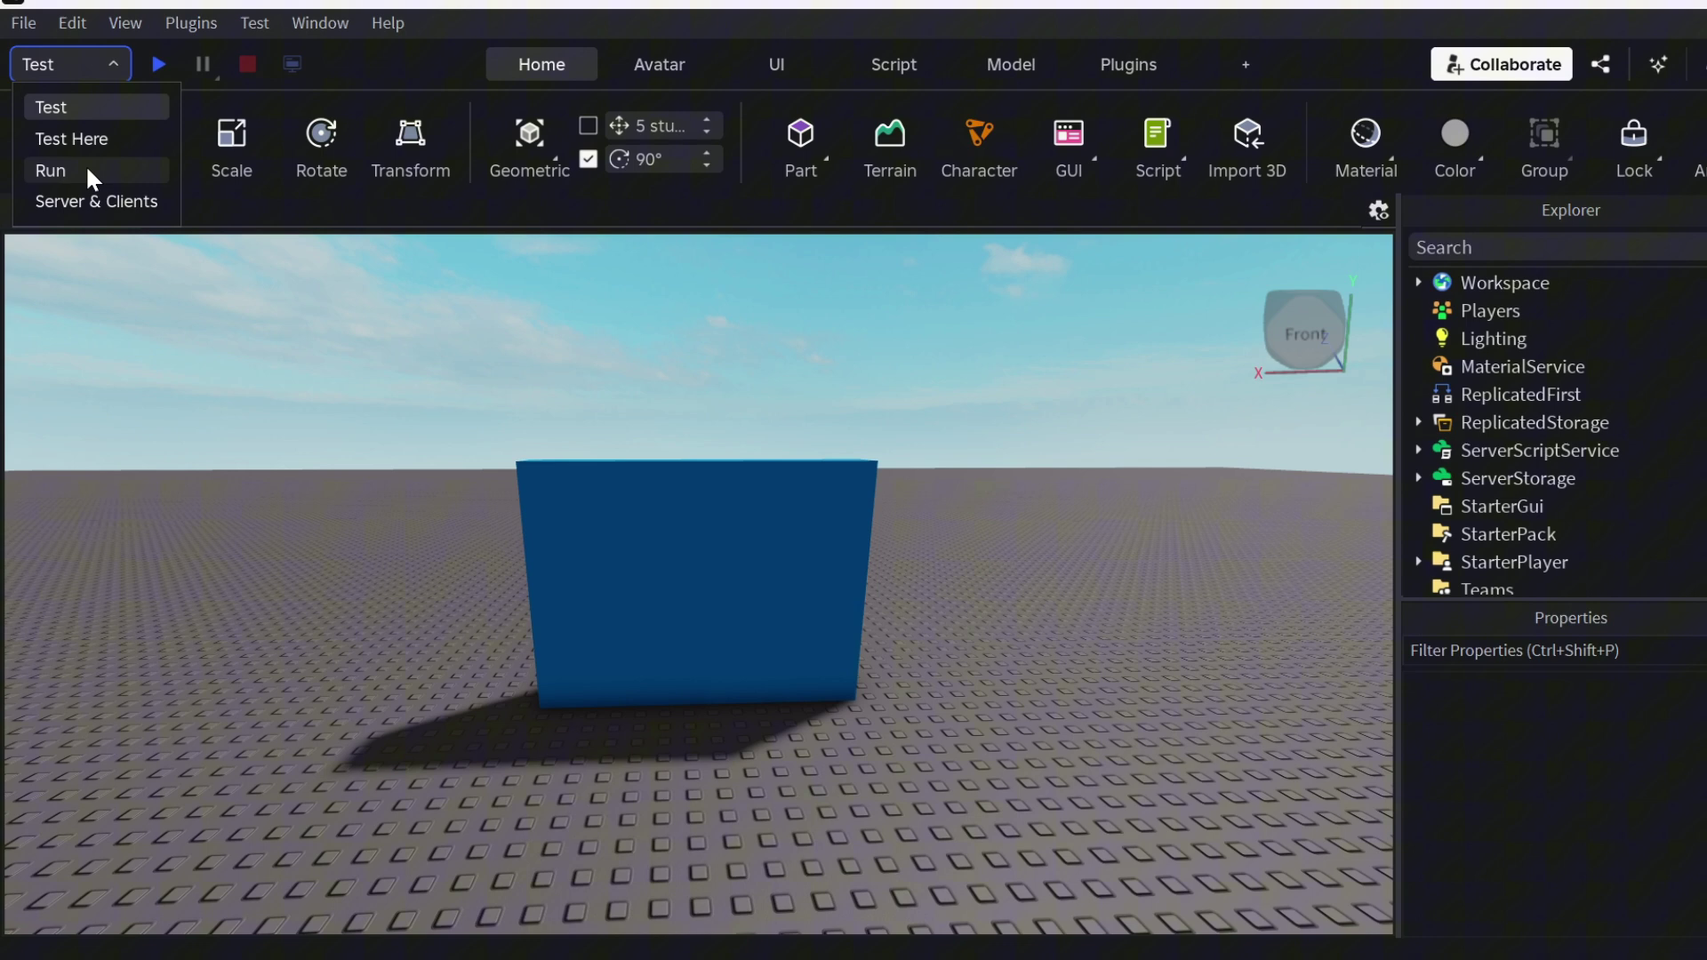
click(532, 351)
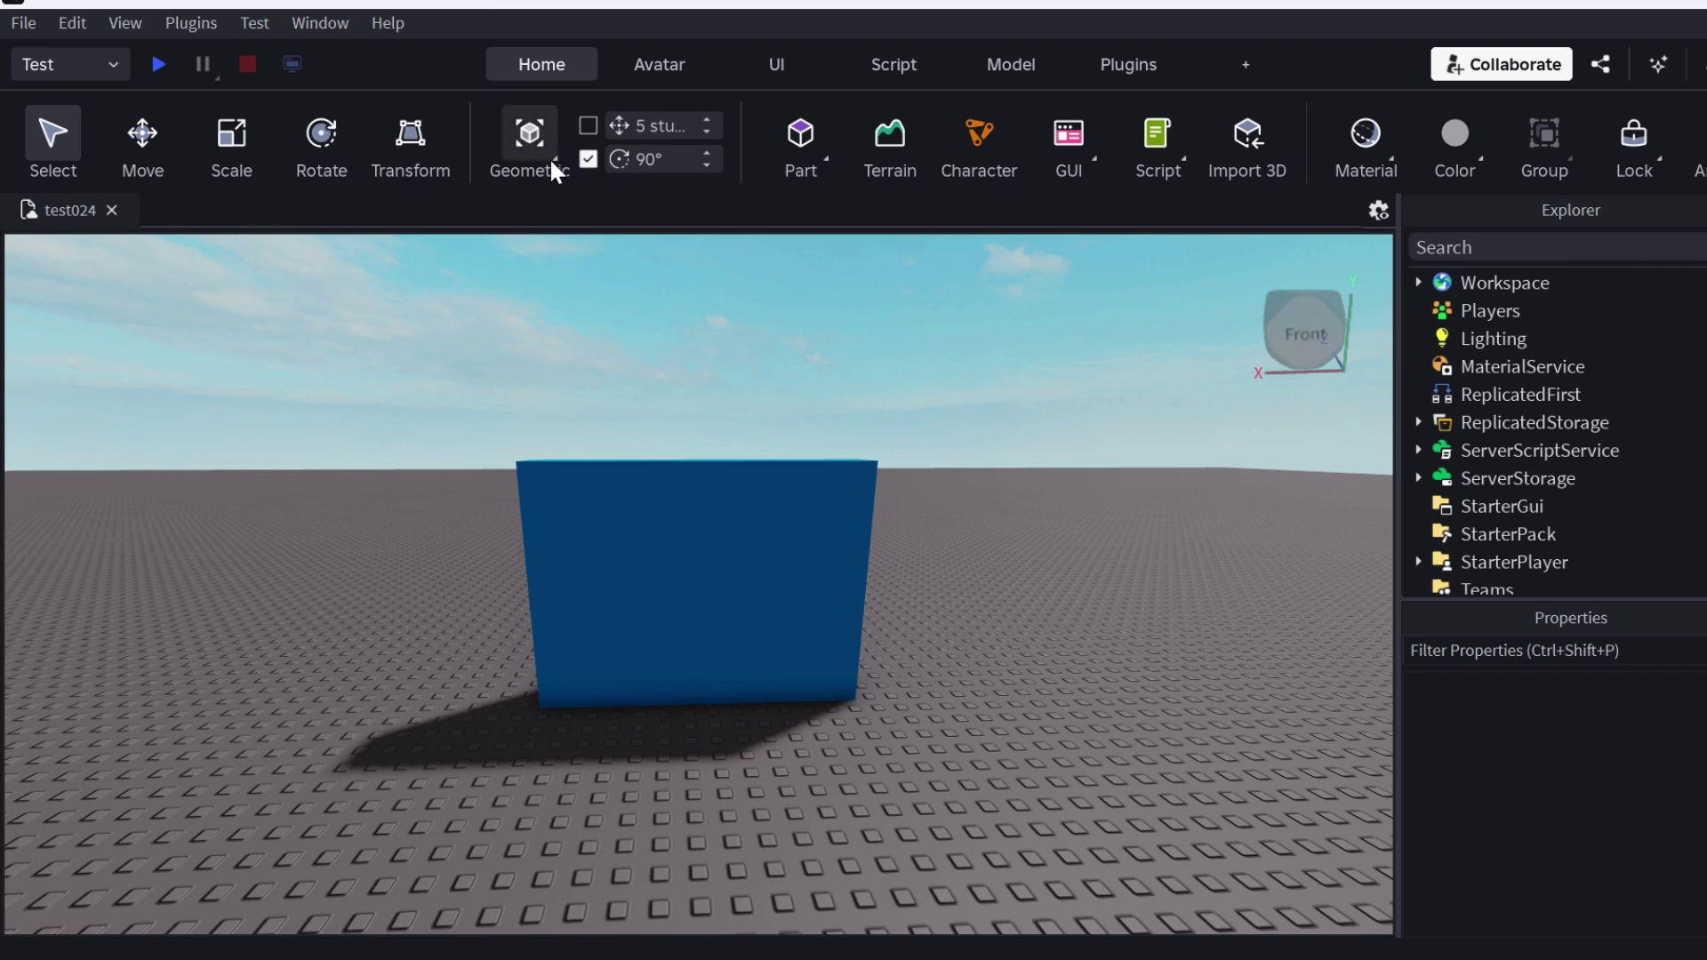
click(531, 145)
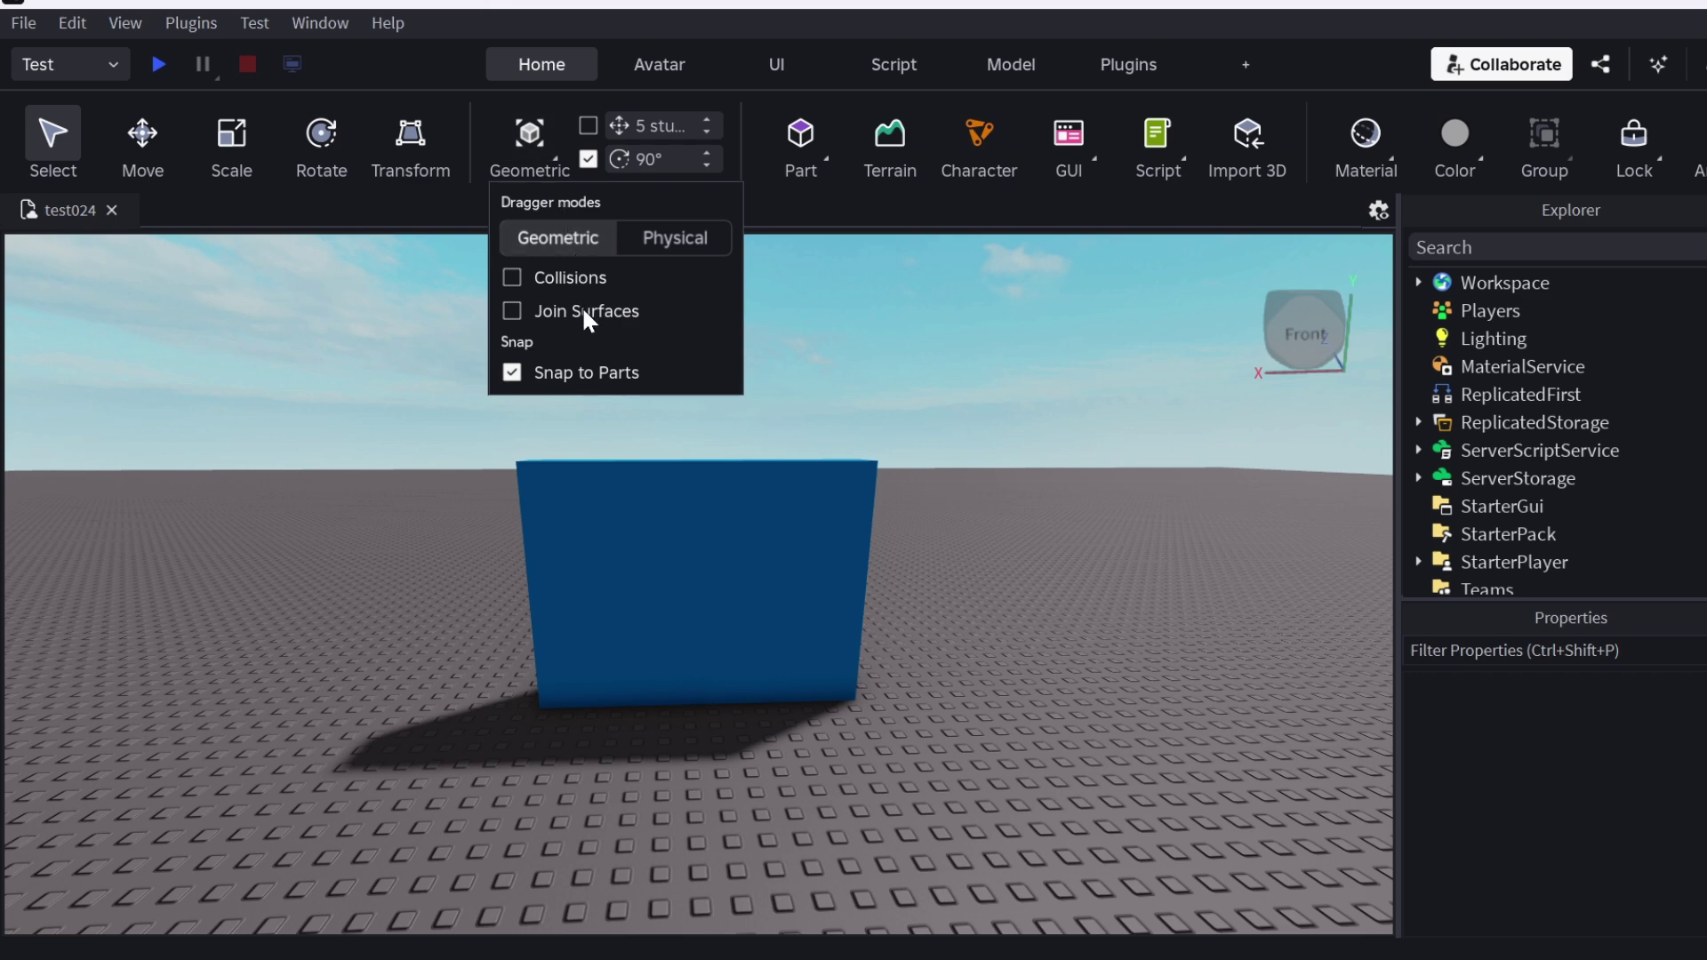
click(825, 156)
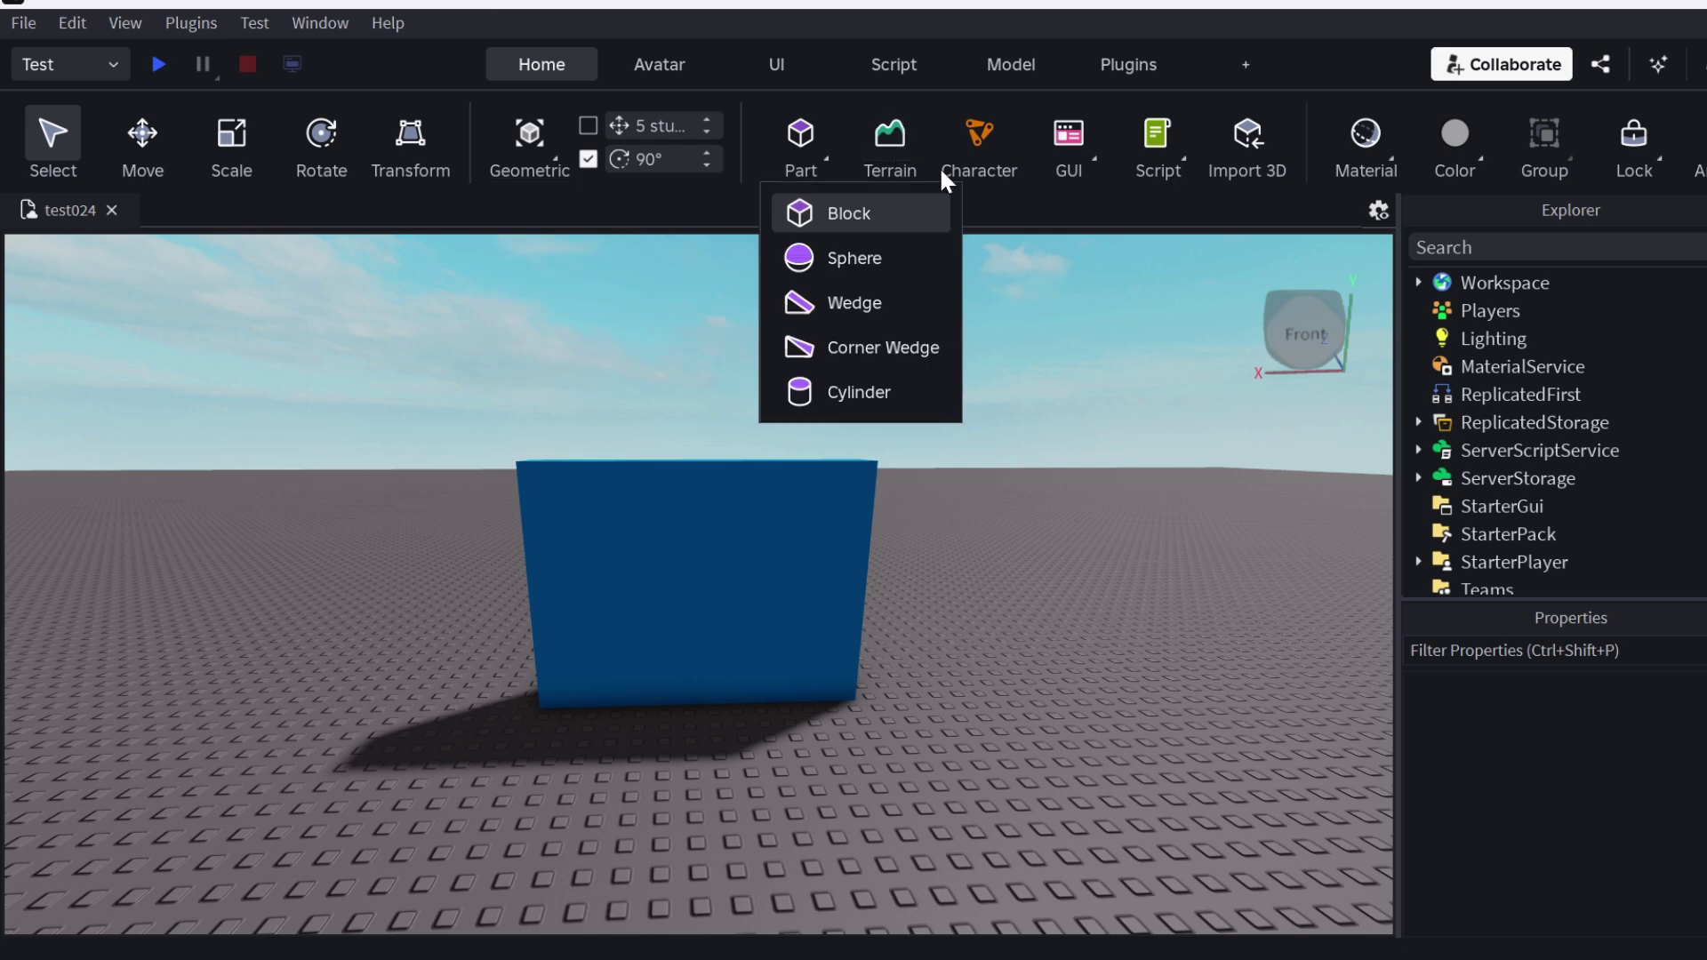
click(985, 145)
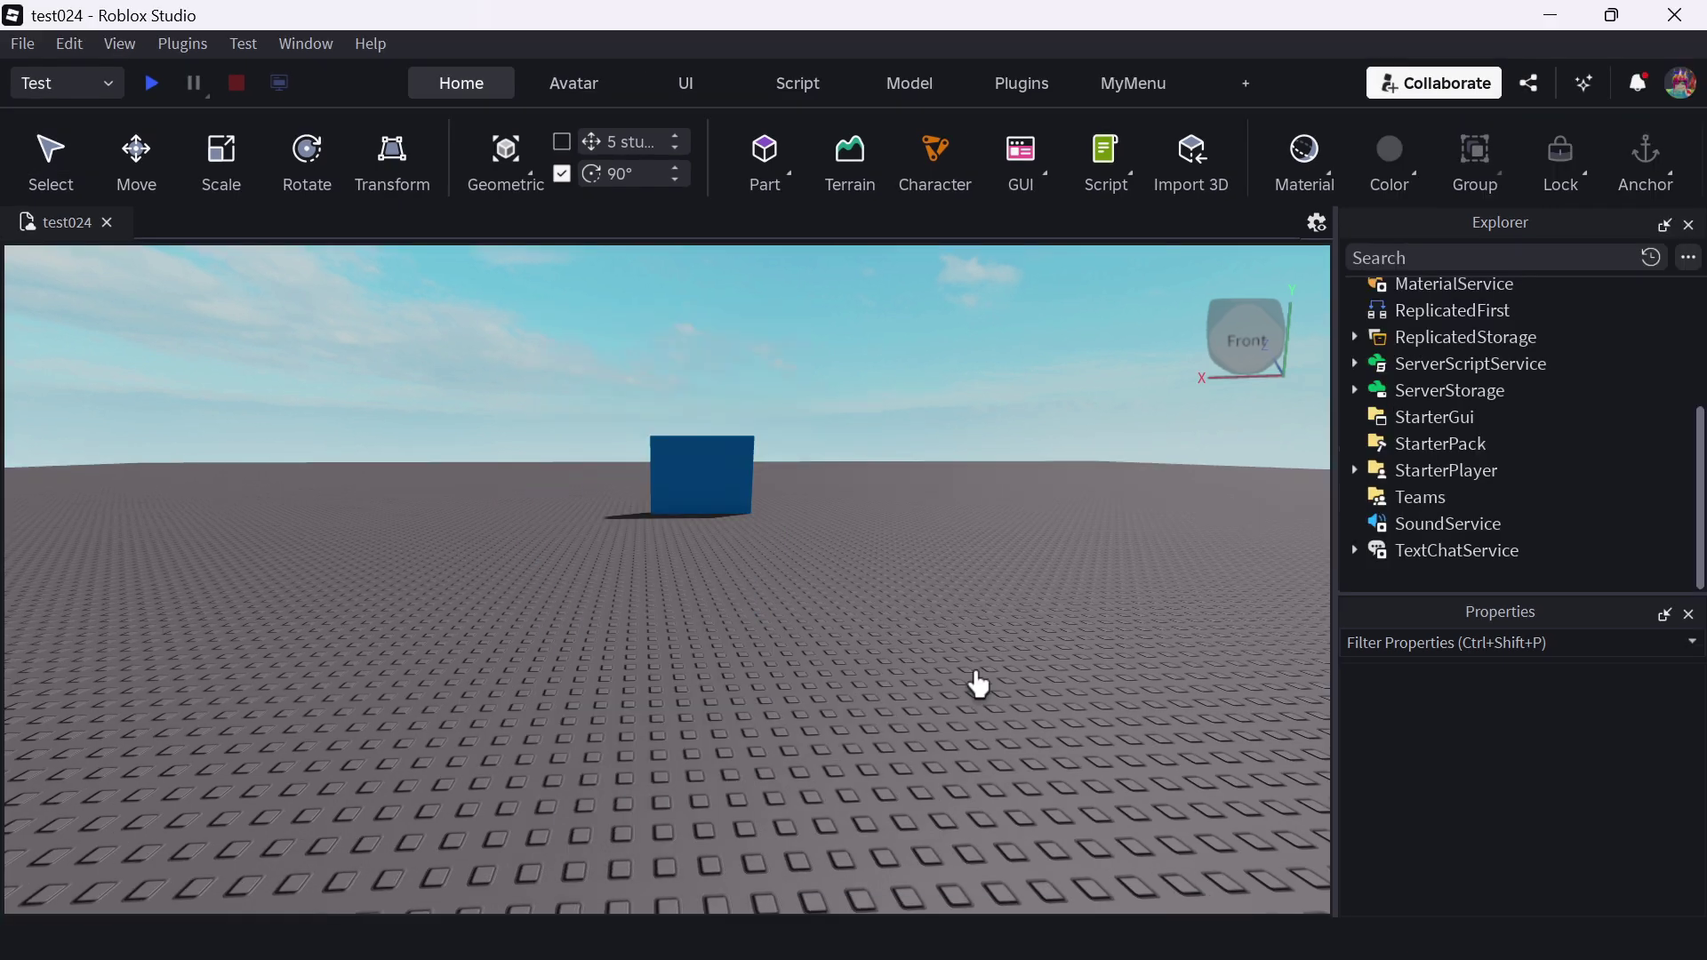
- Insert a ScreenGui, a SurfaceGui and a BillboardGui from the GUI menu
click(1024, 151)
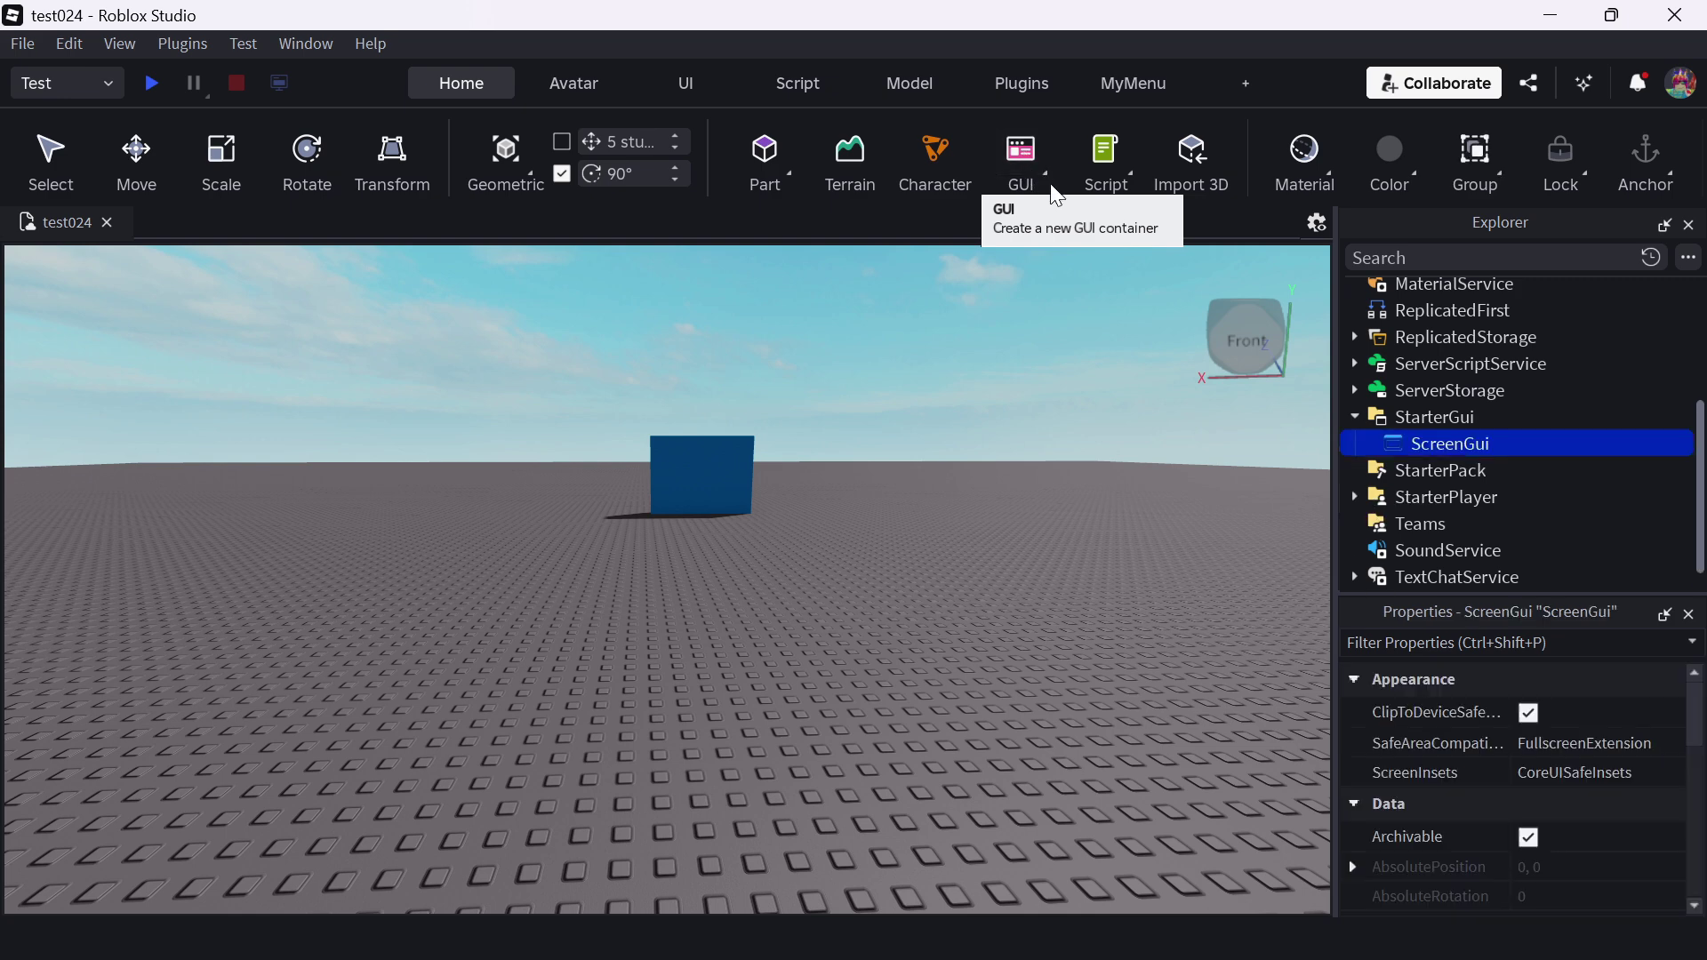
click(1043, 176)
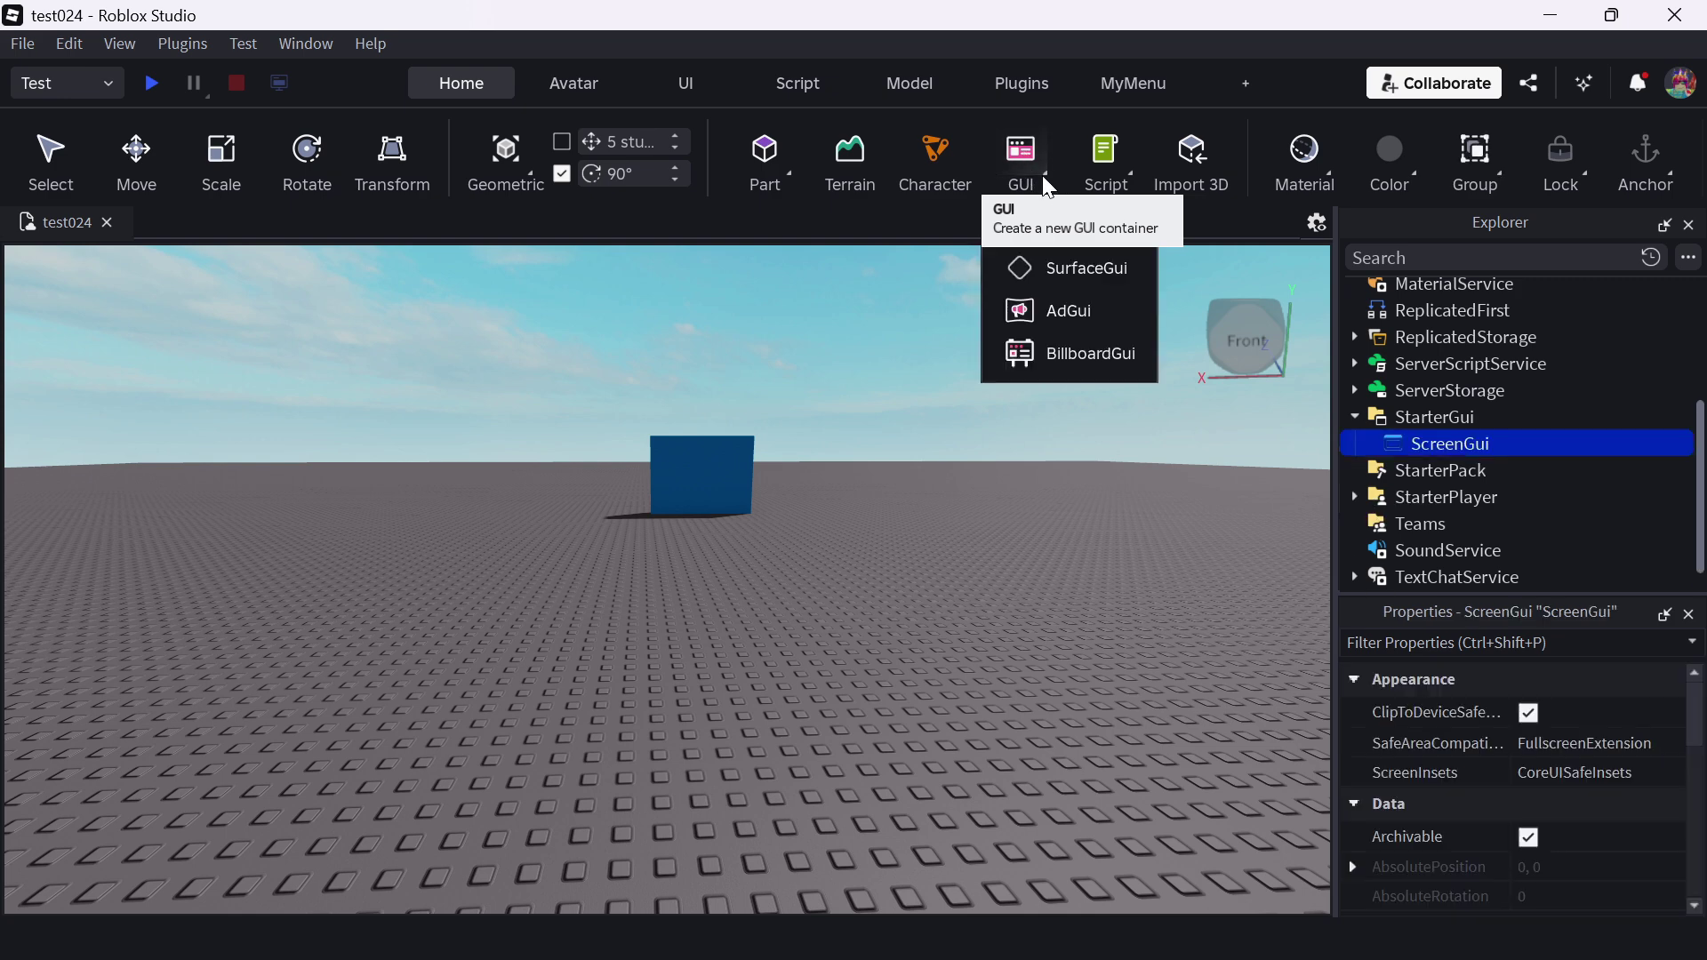
click(1089, 268)
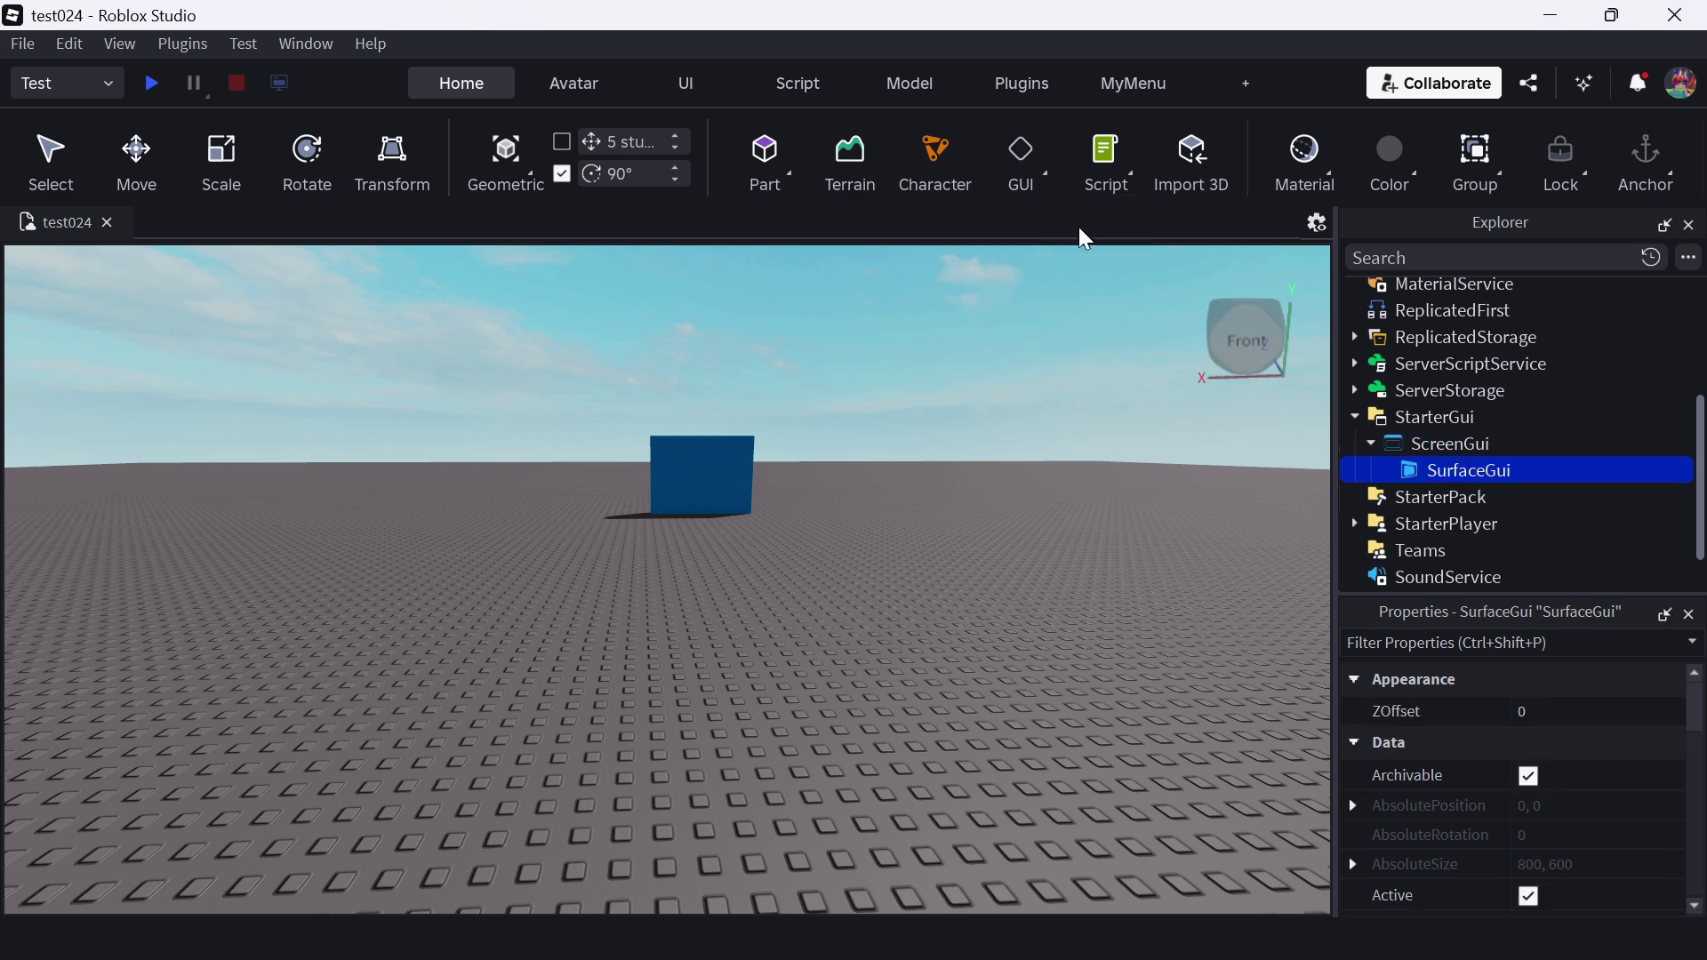
click(1044, 169)
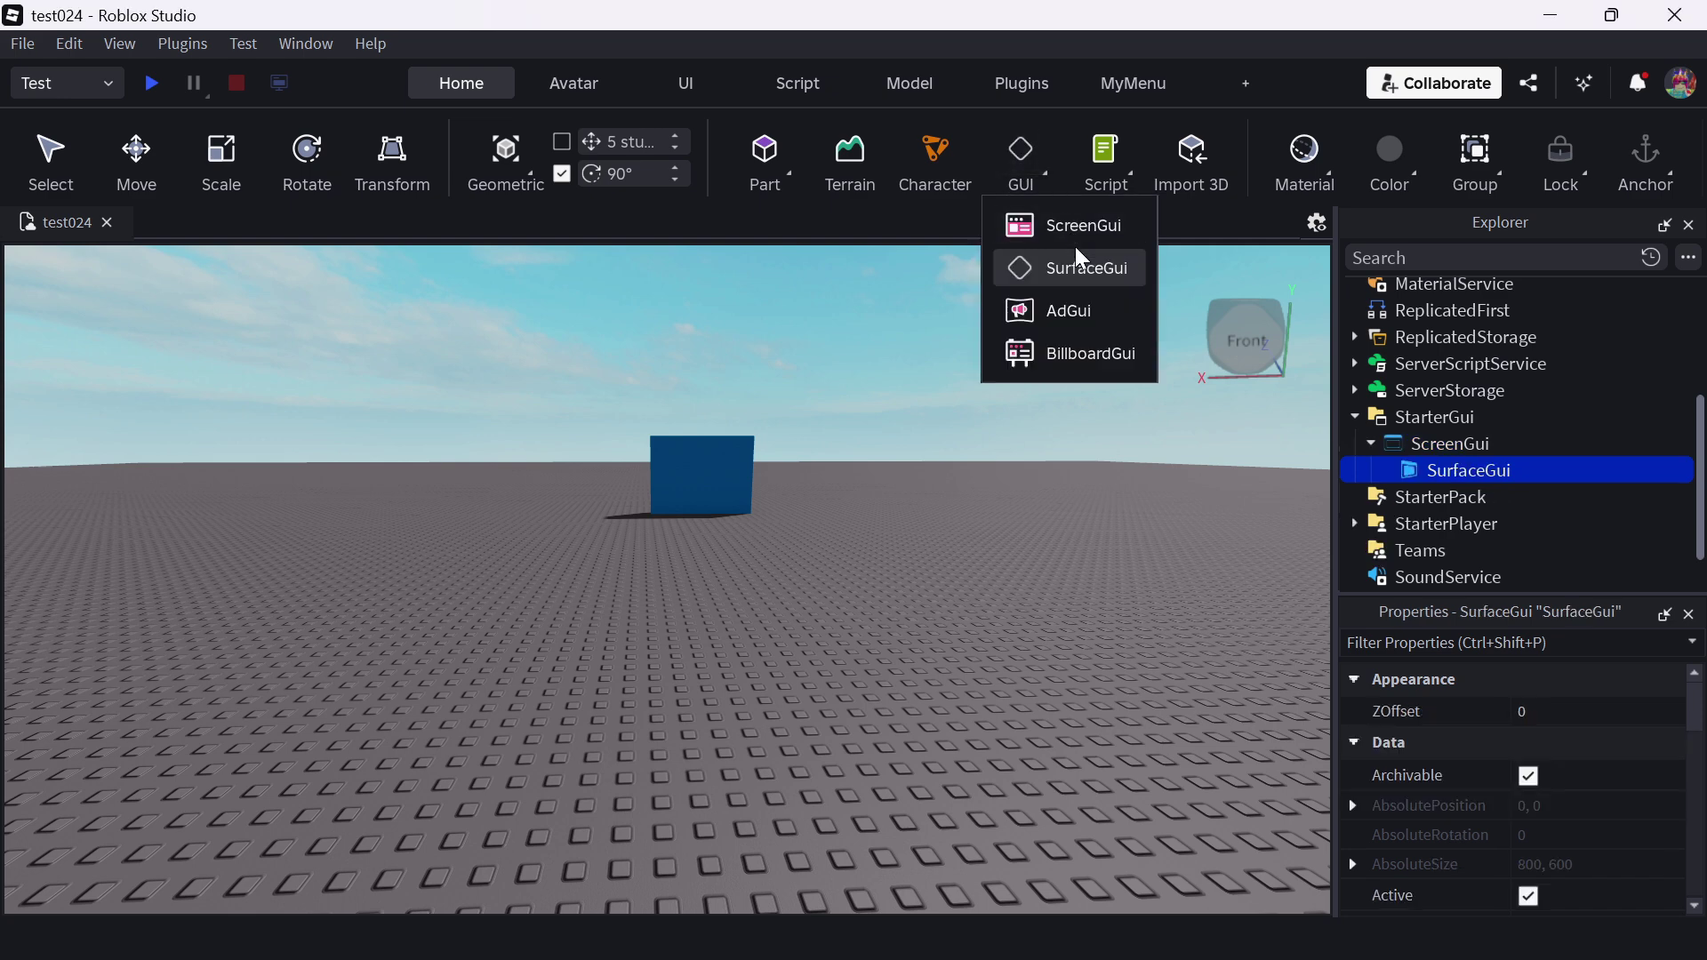
click(1095, 350)
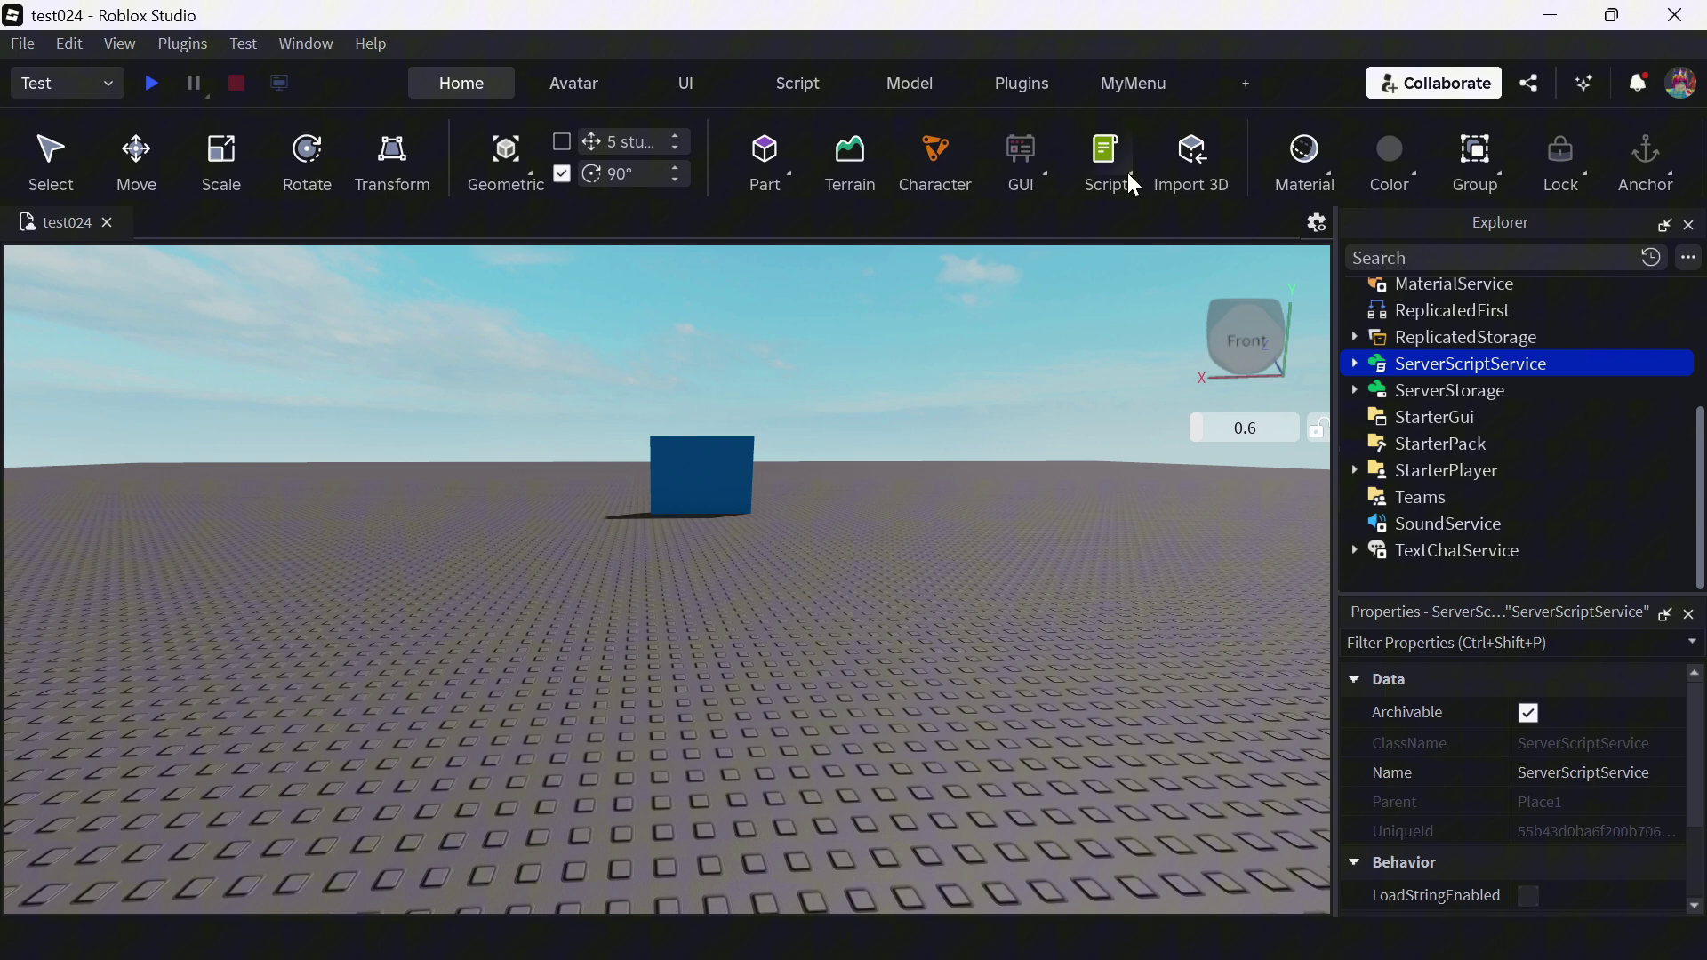
- Insert a server Script and two LocalScripts, each opening in the editor, and review the script types
click(1105, 149)
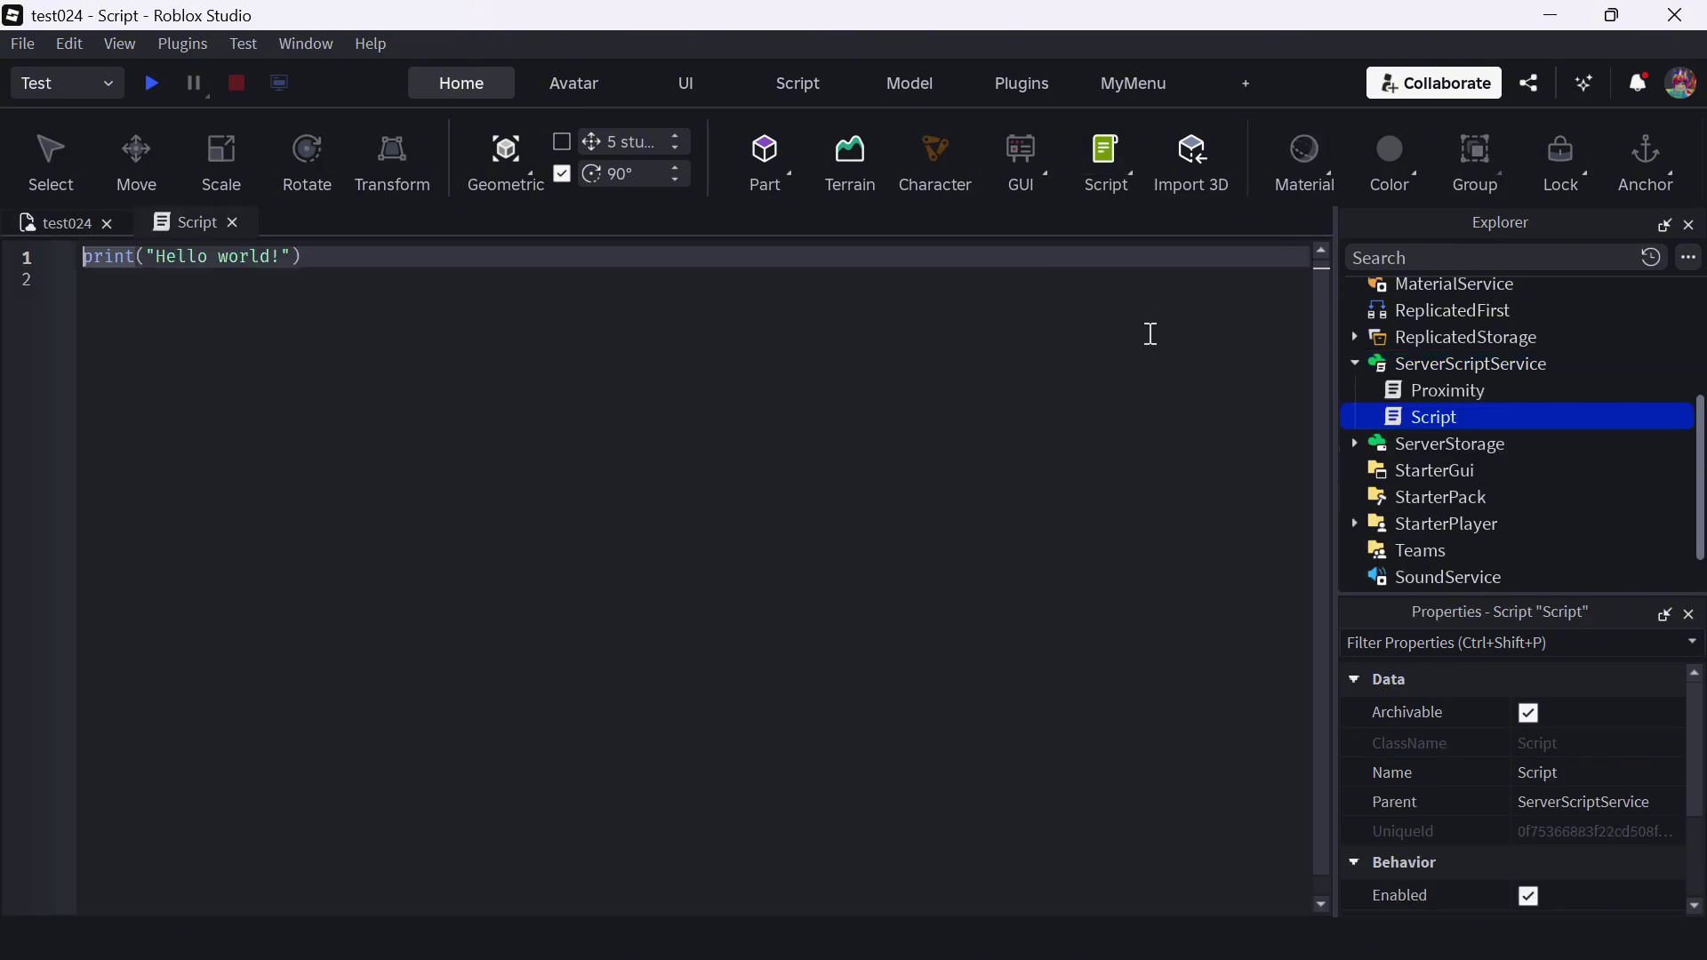
click(1135, 172)
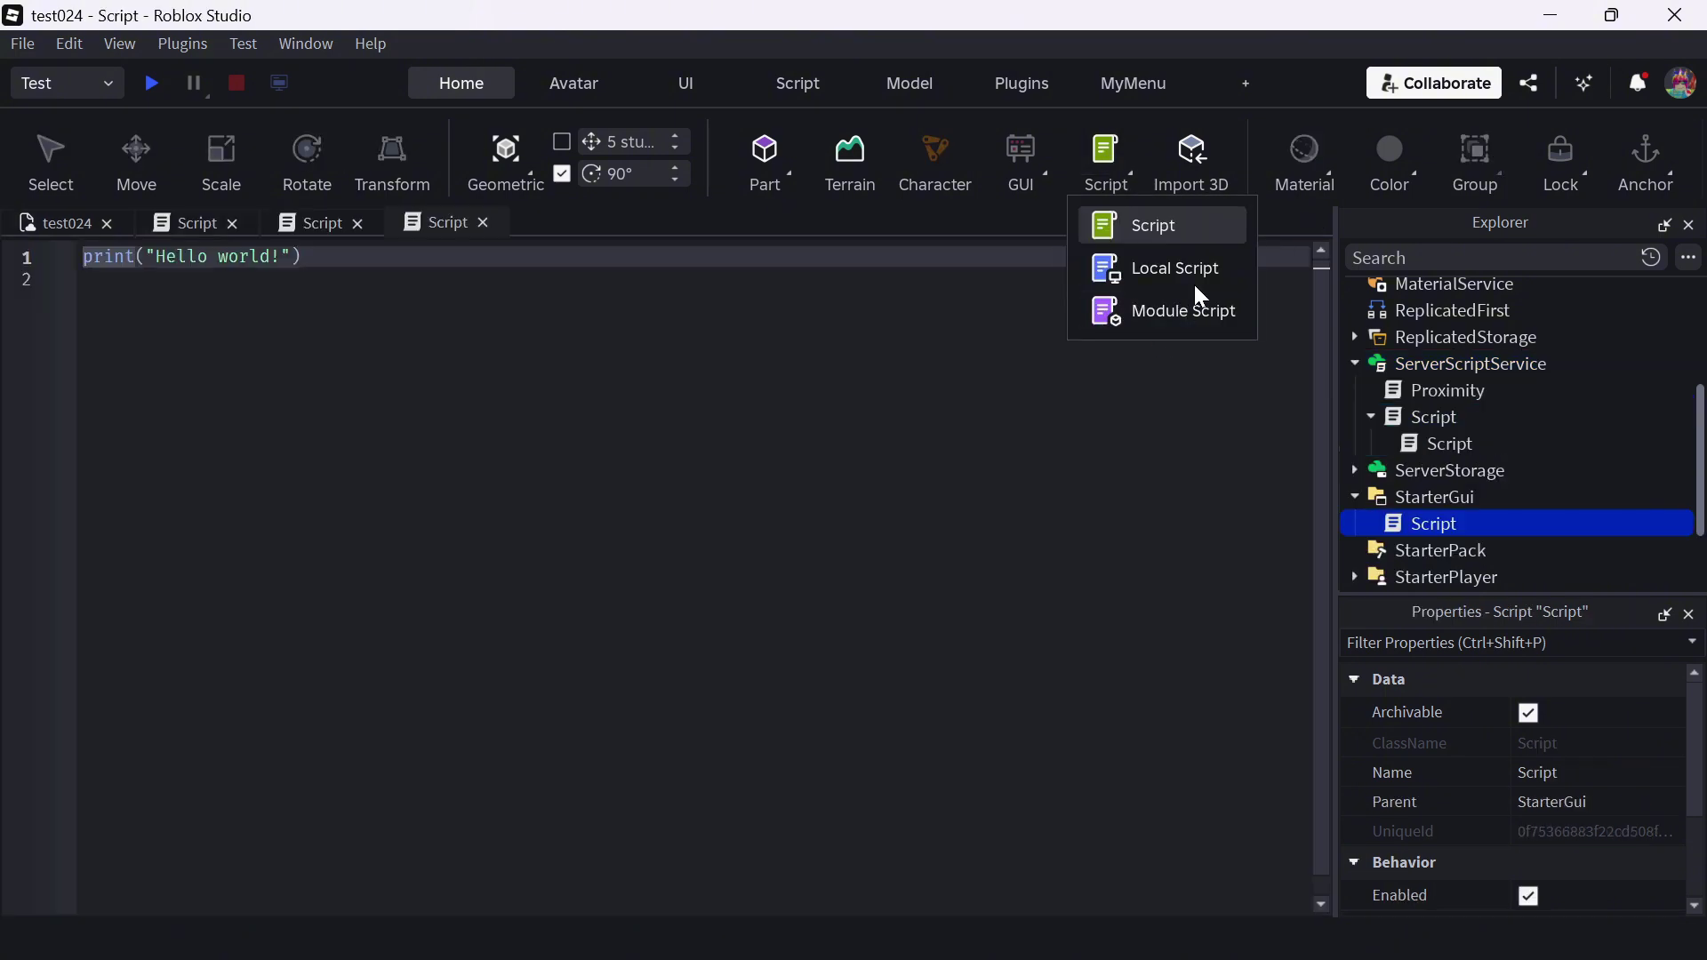
click(1200, 271)
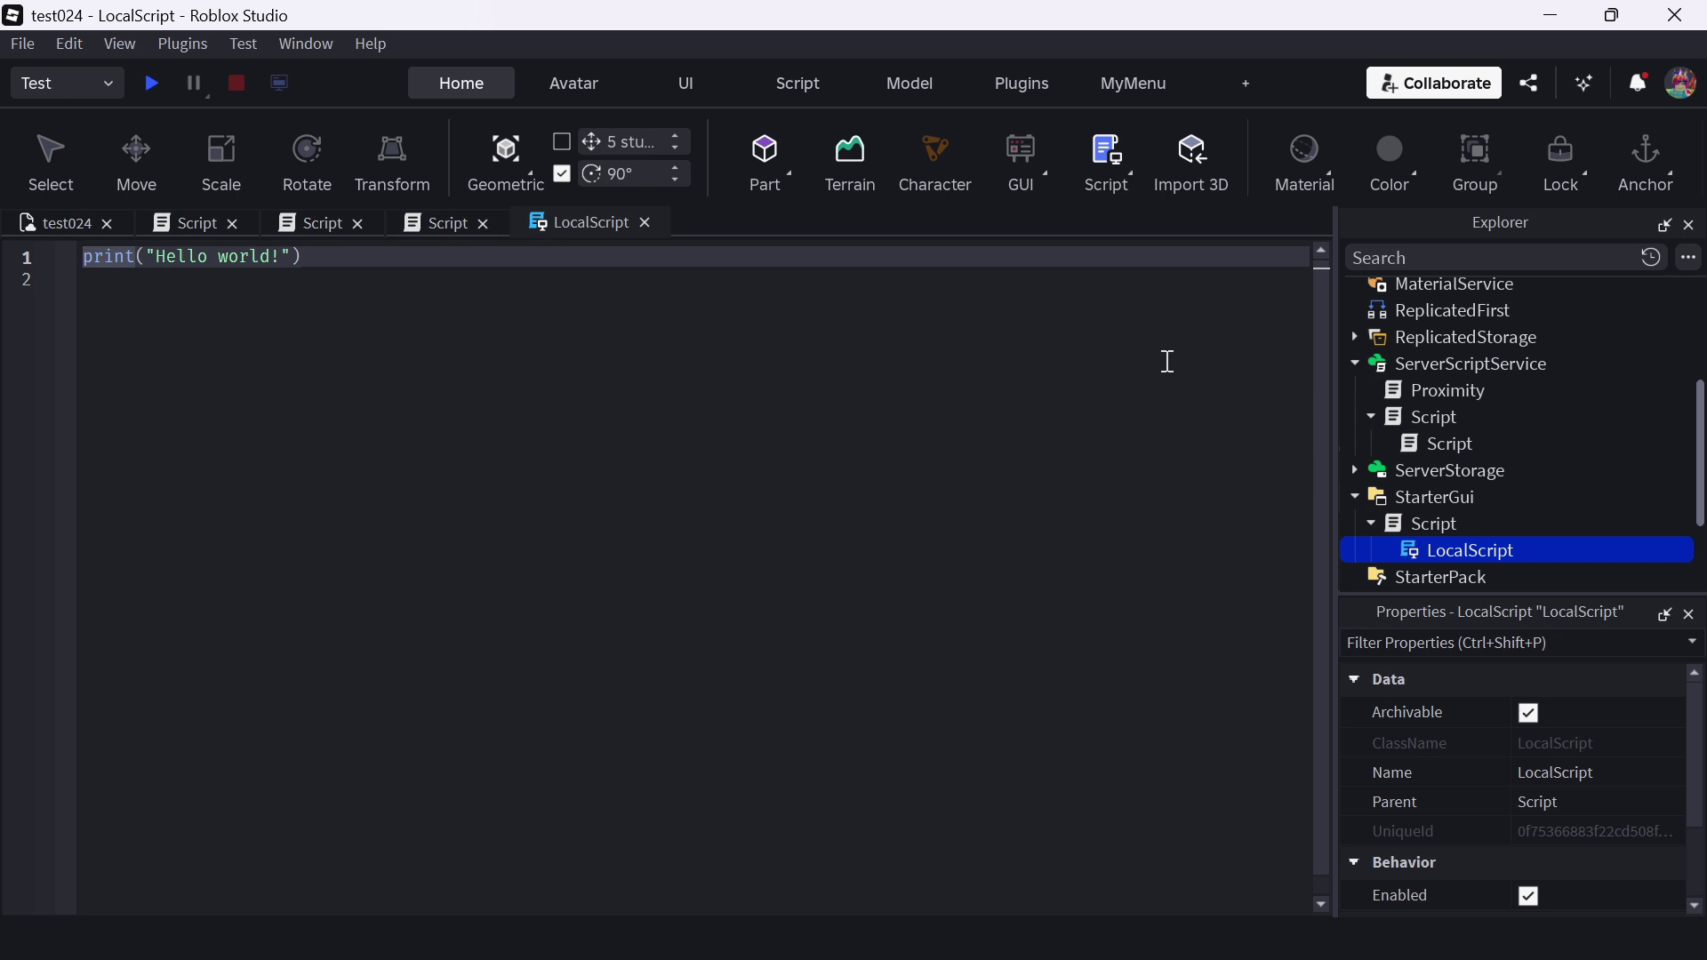
click(1135, 168)
click(1130, 169)
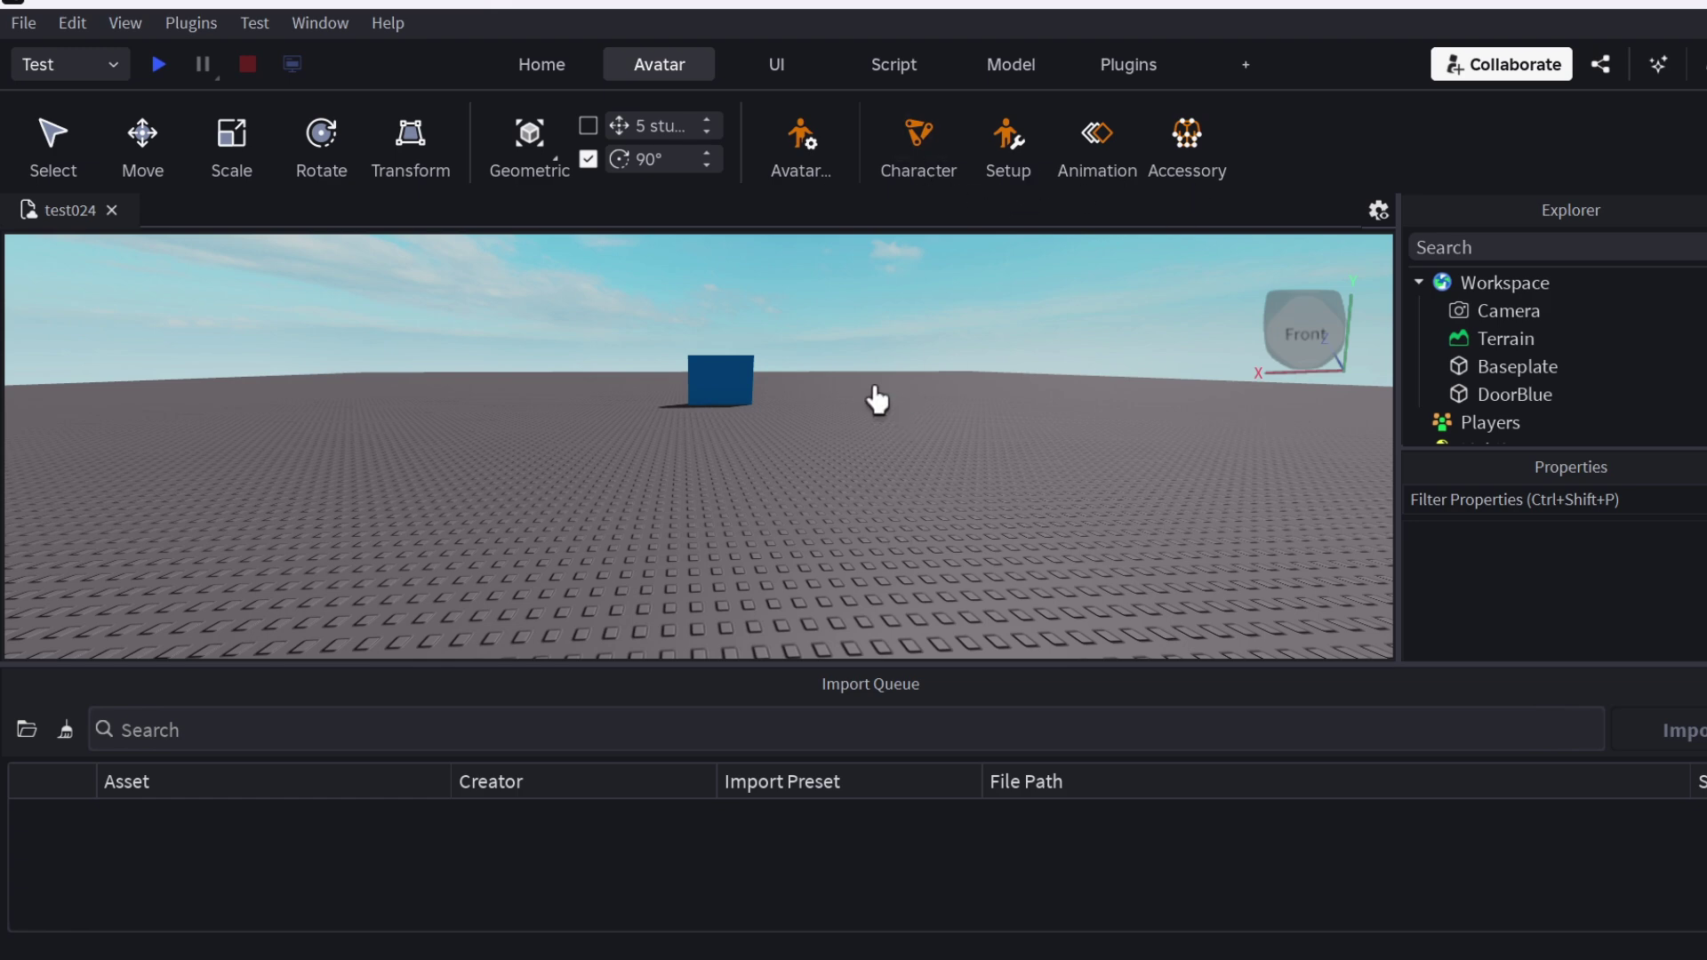
- Browse the UI, Script, Model and Plugins tool tabs
click(789, 62)
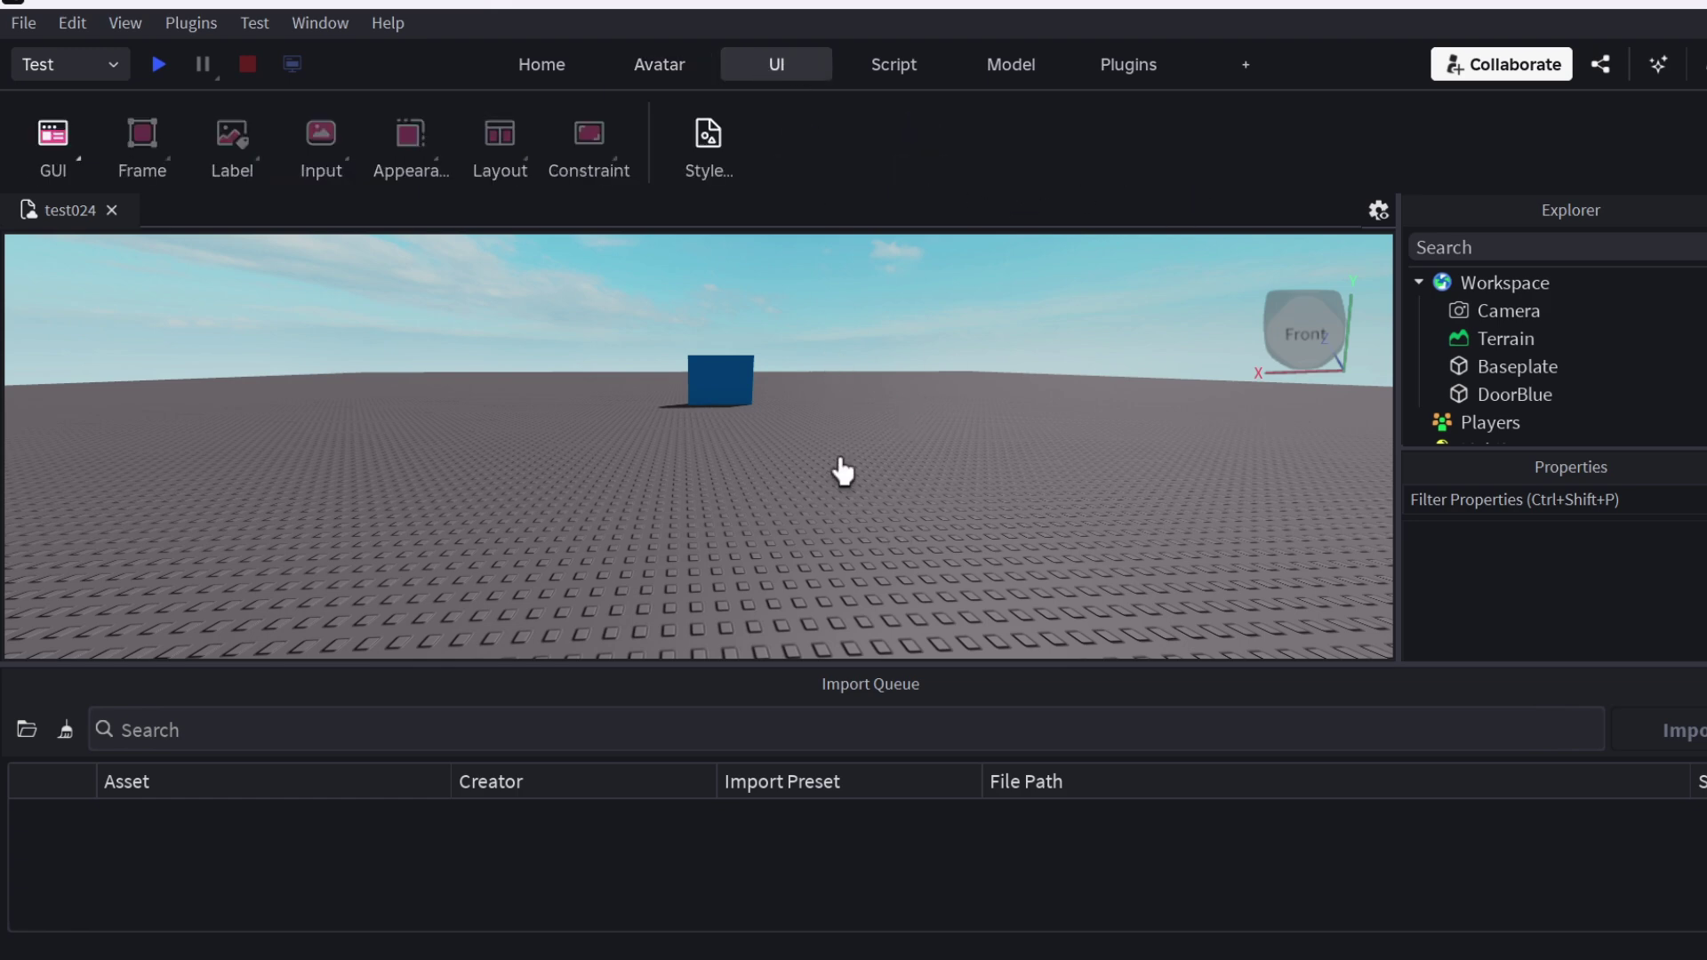
click(914, 66)
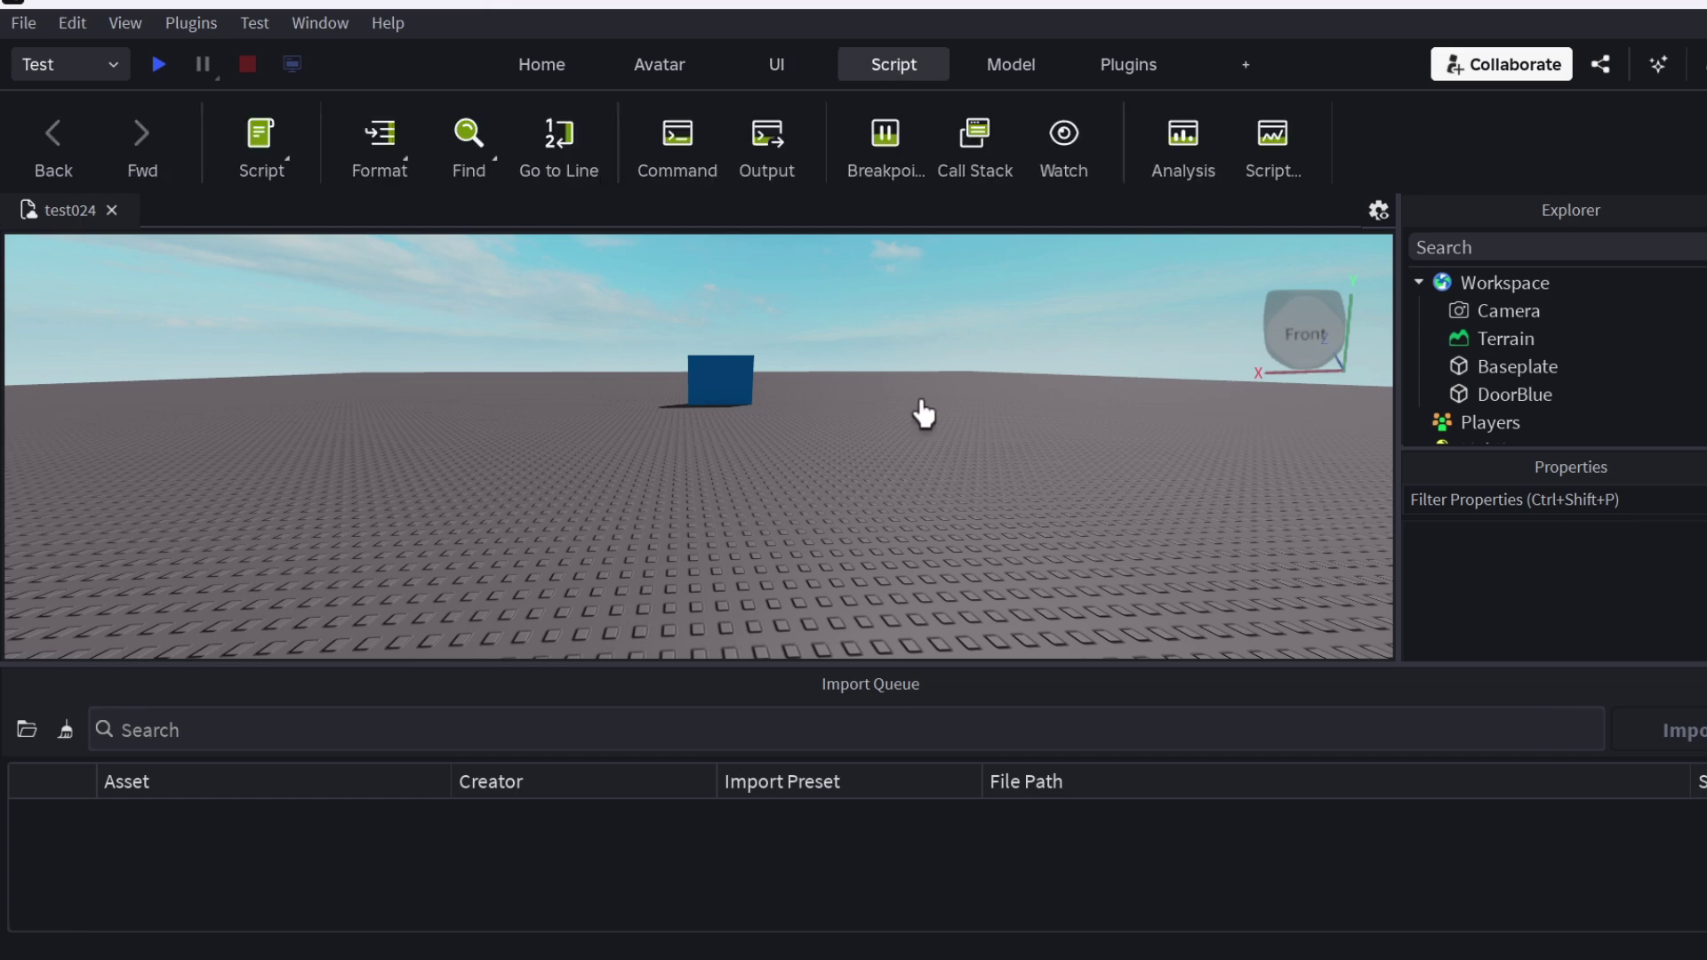
click(1007, 68)
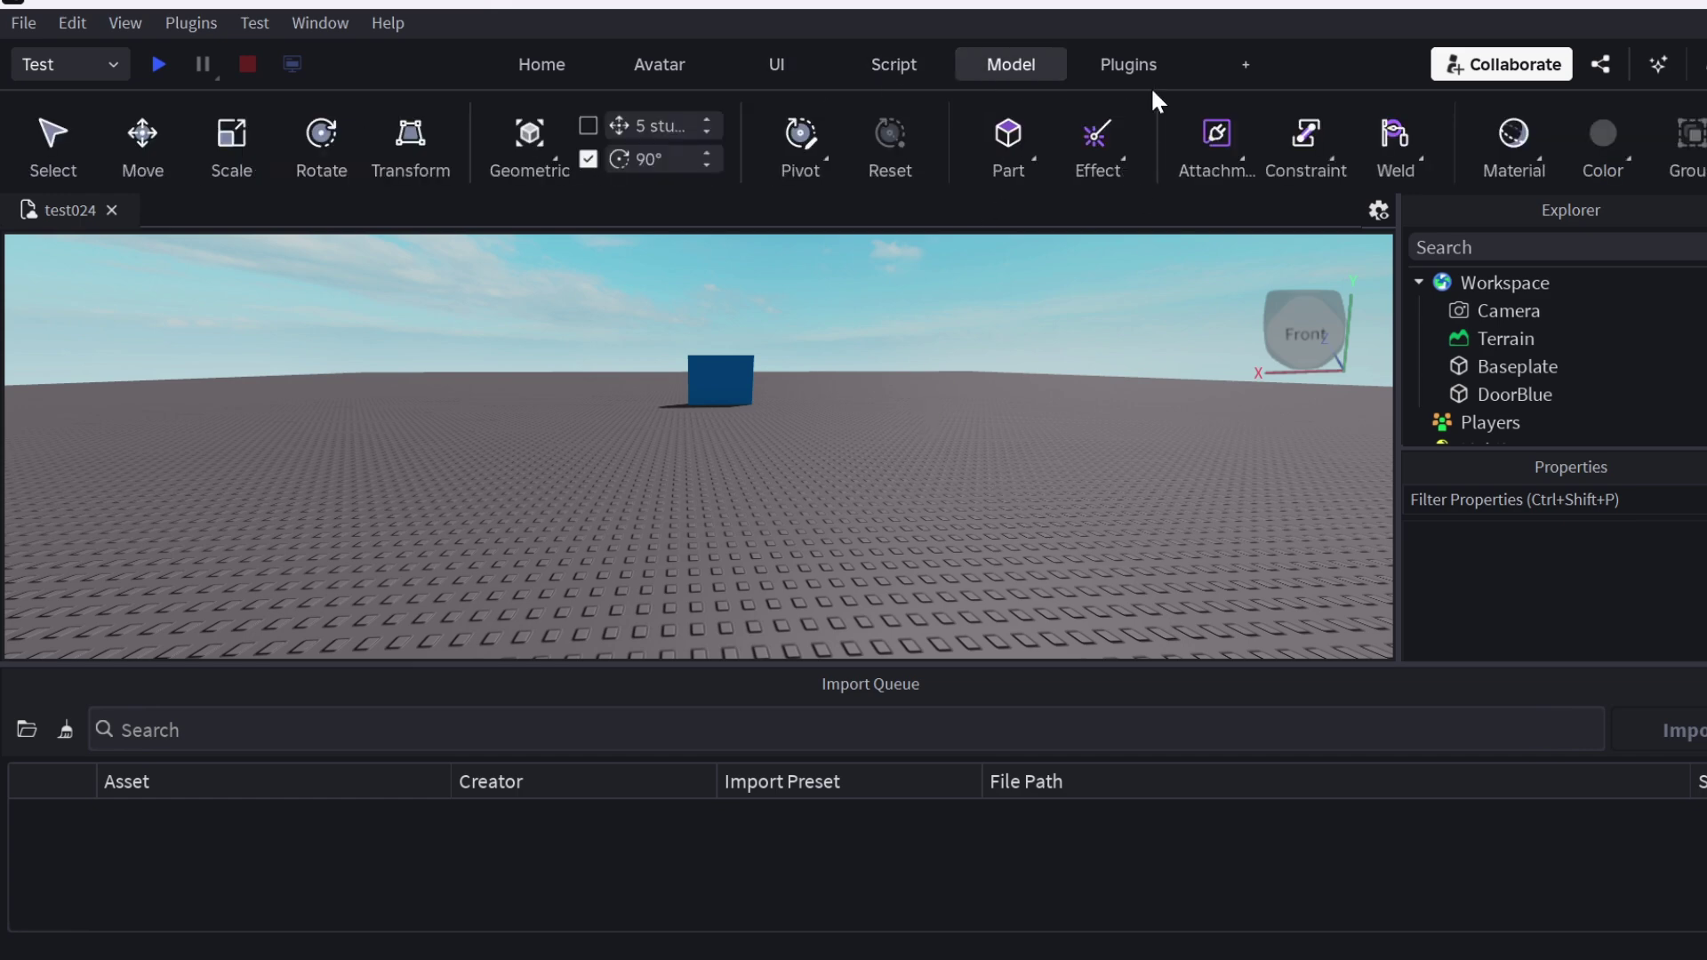
click(1129, 64)
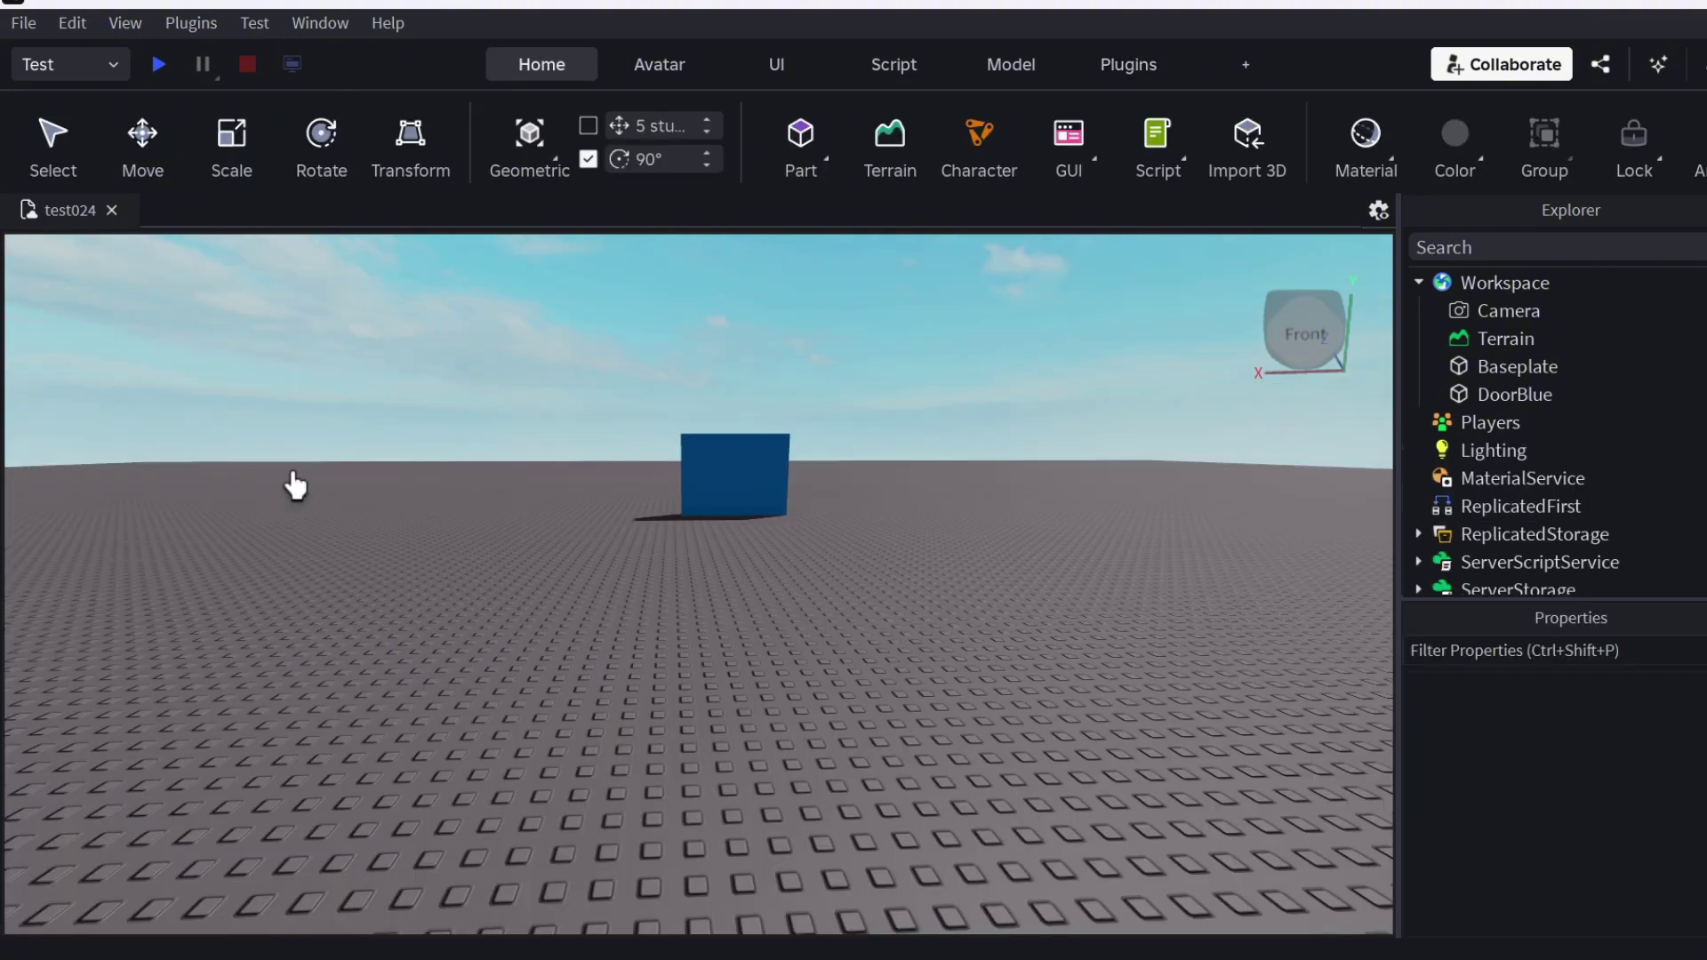
- Look through the File, Edit and View menus and briefly show the Toolbox panel
click(22, 25)
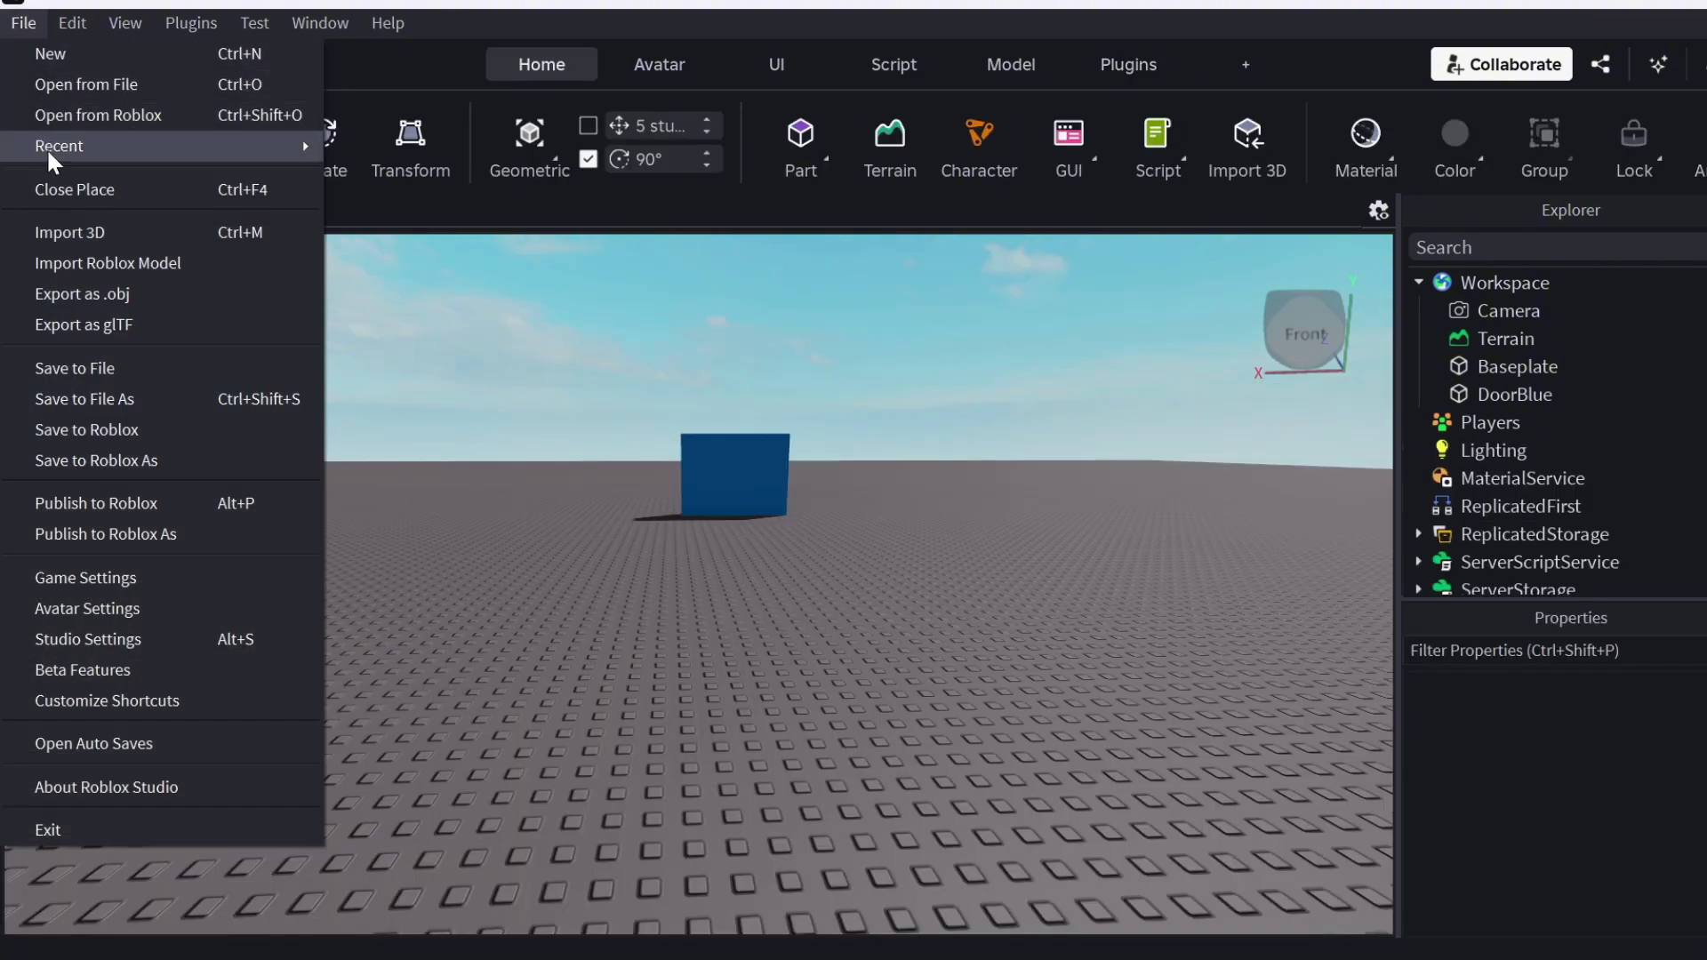
click(28, 25)
click(79, 24)
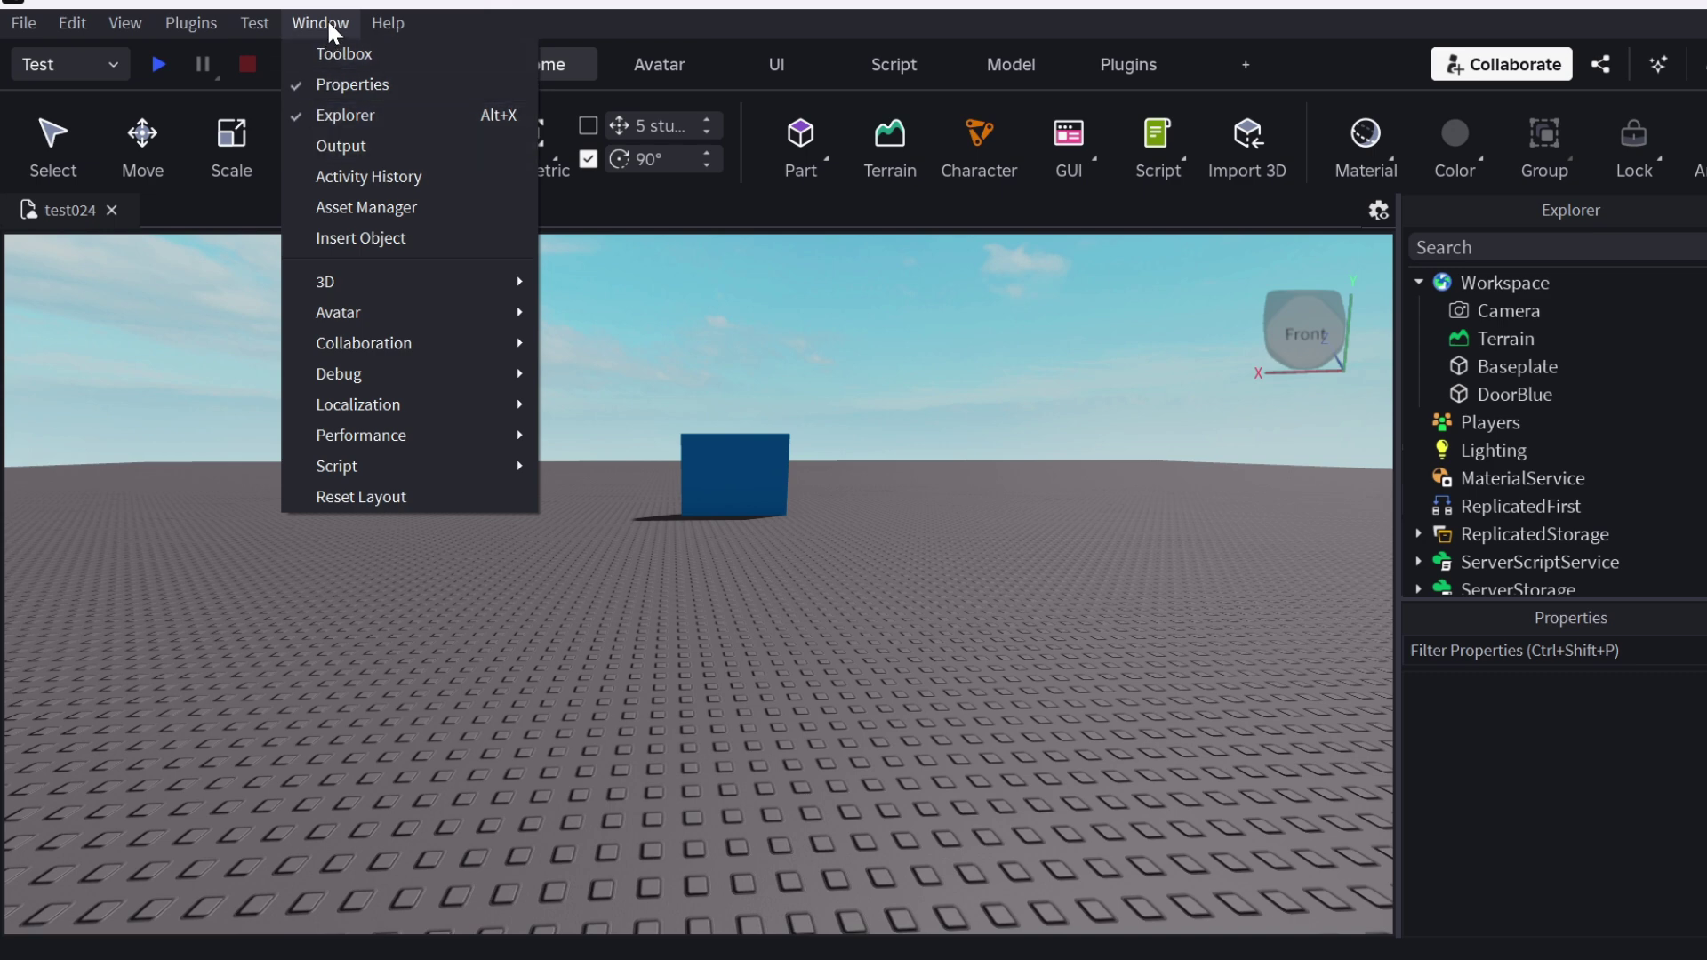
click(338, 53)
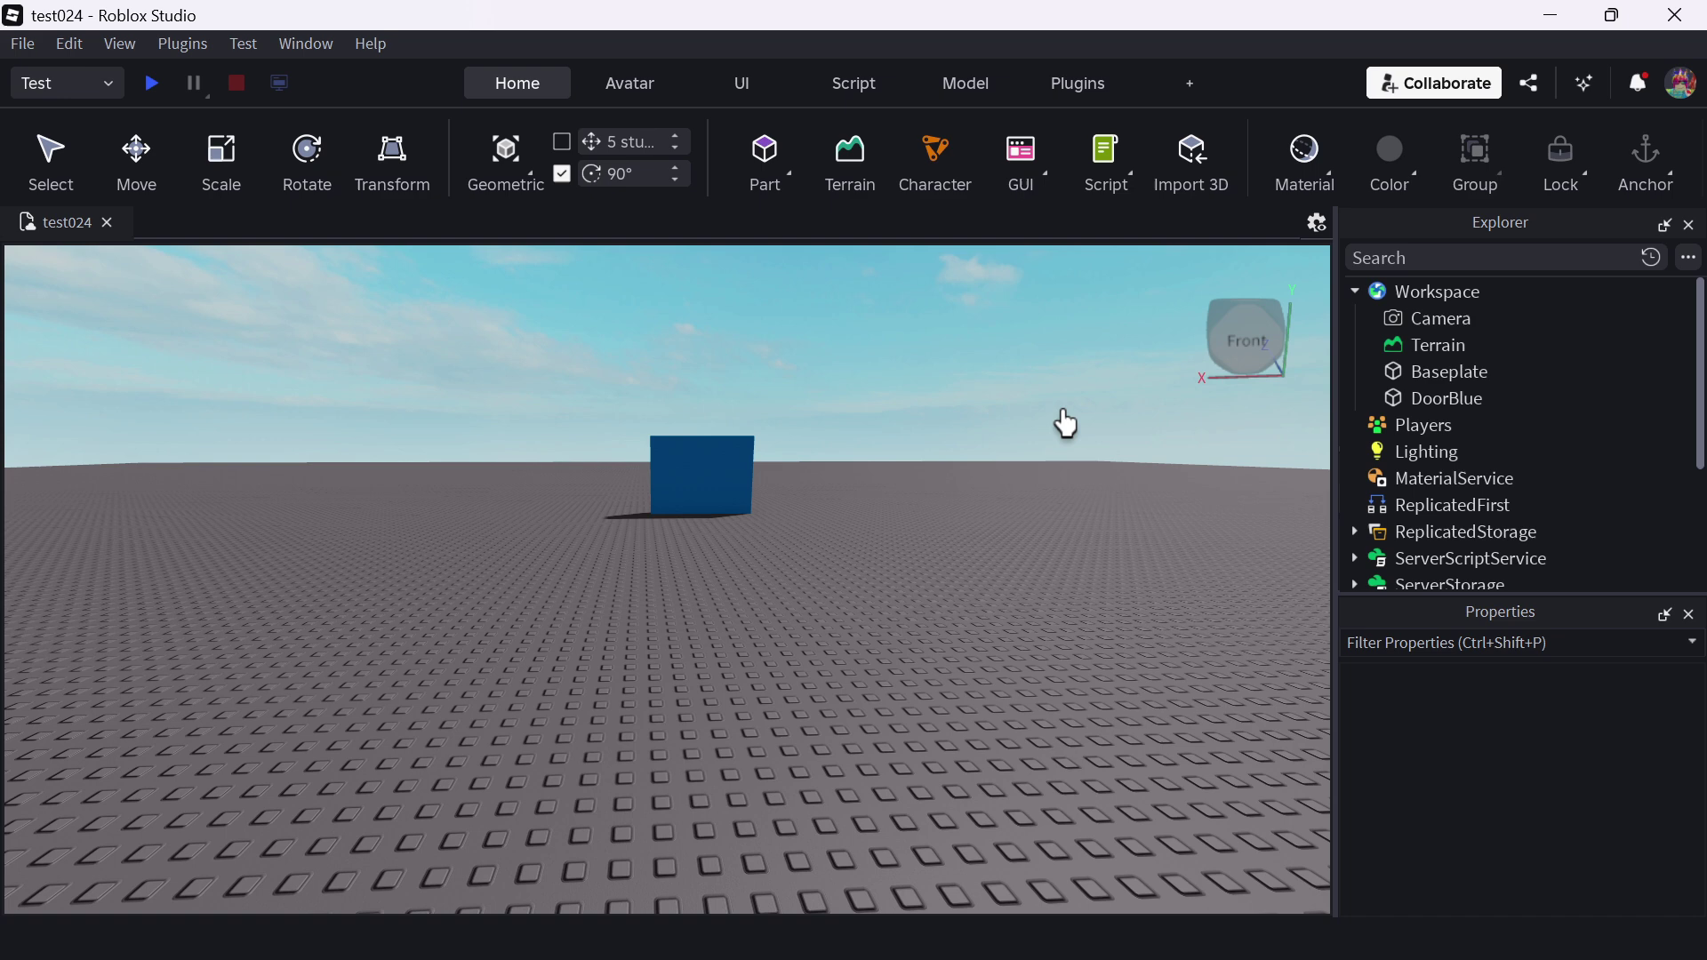
- Add a ribbon tab named 'MyMenu' containing the AI Assistant and Toolbox tools
click(1187, 77)
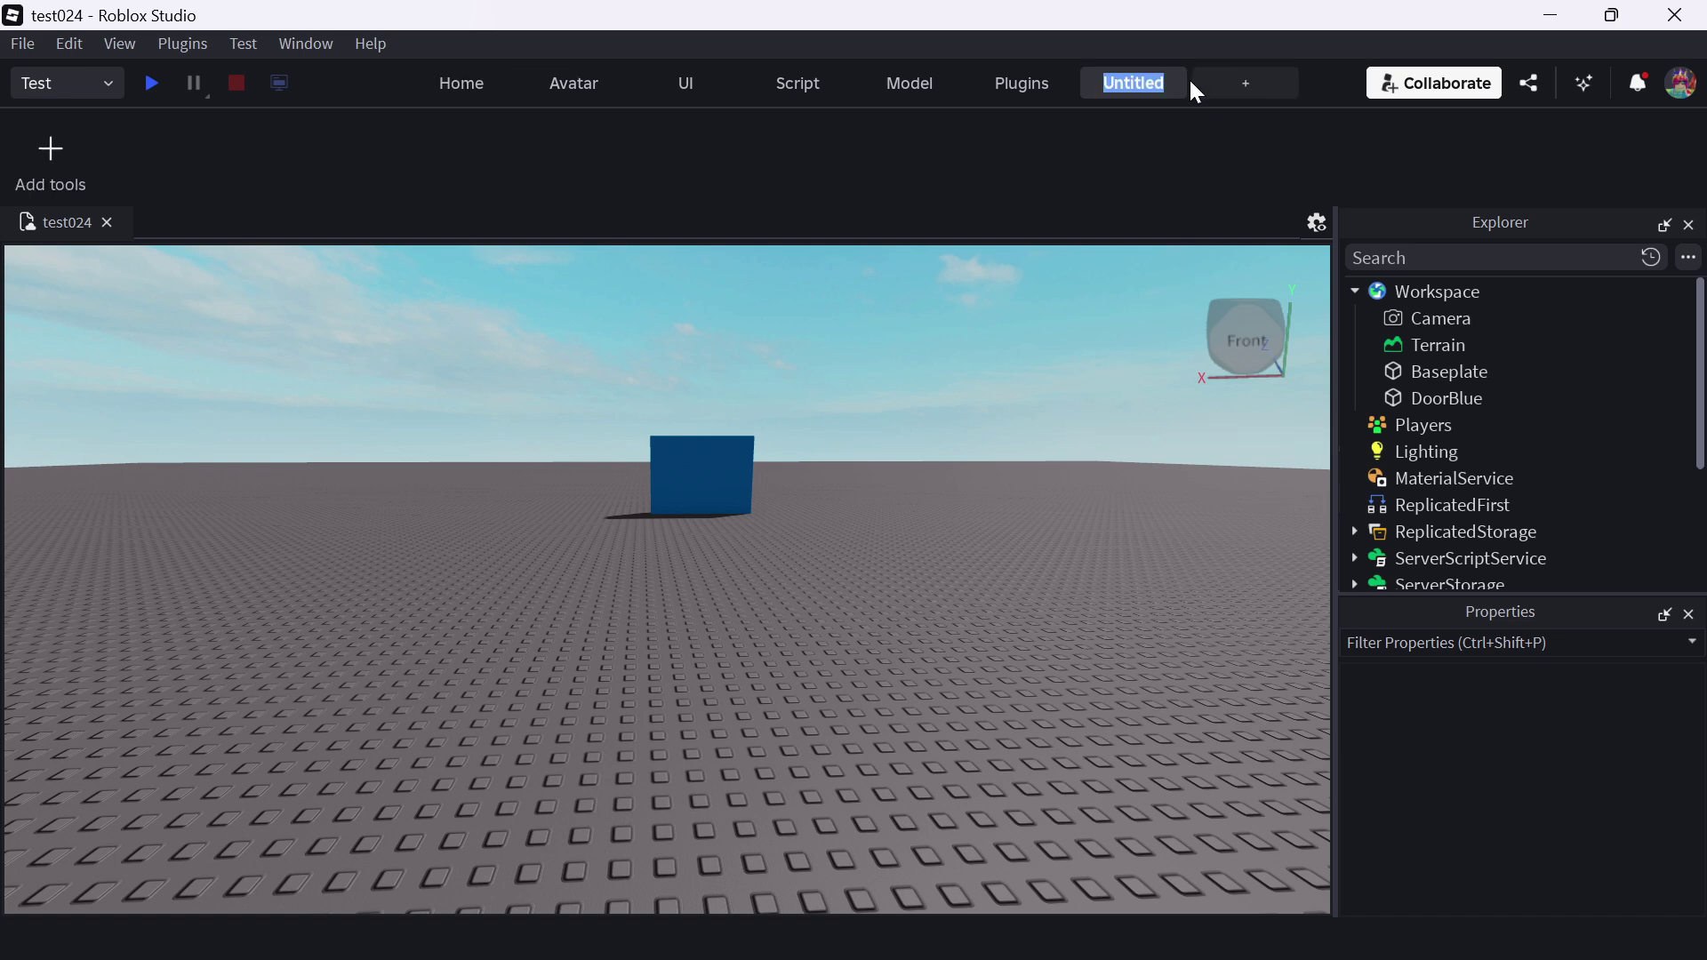
text(MyMenu)
key(Return)
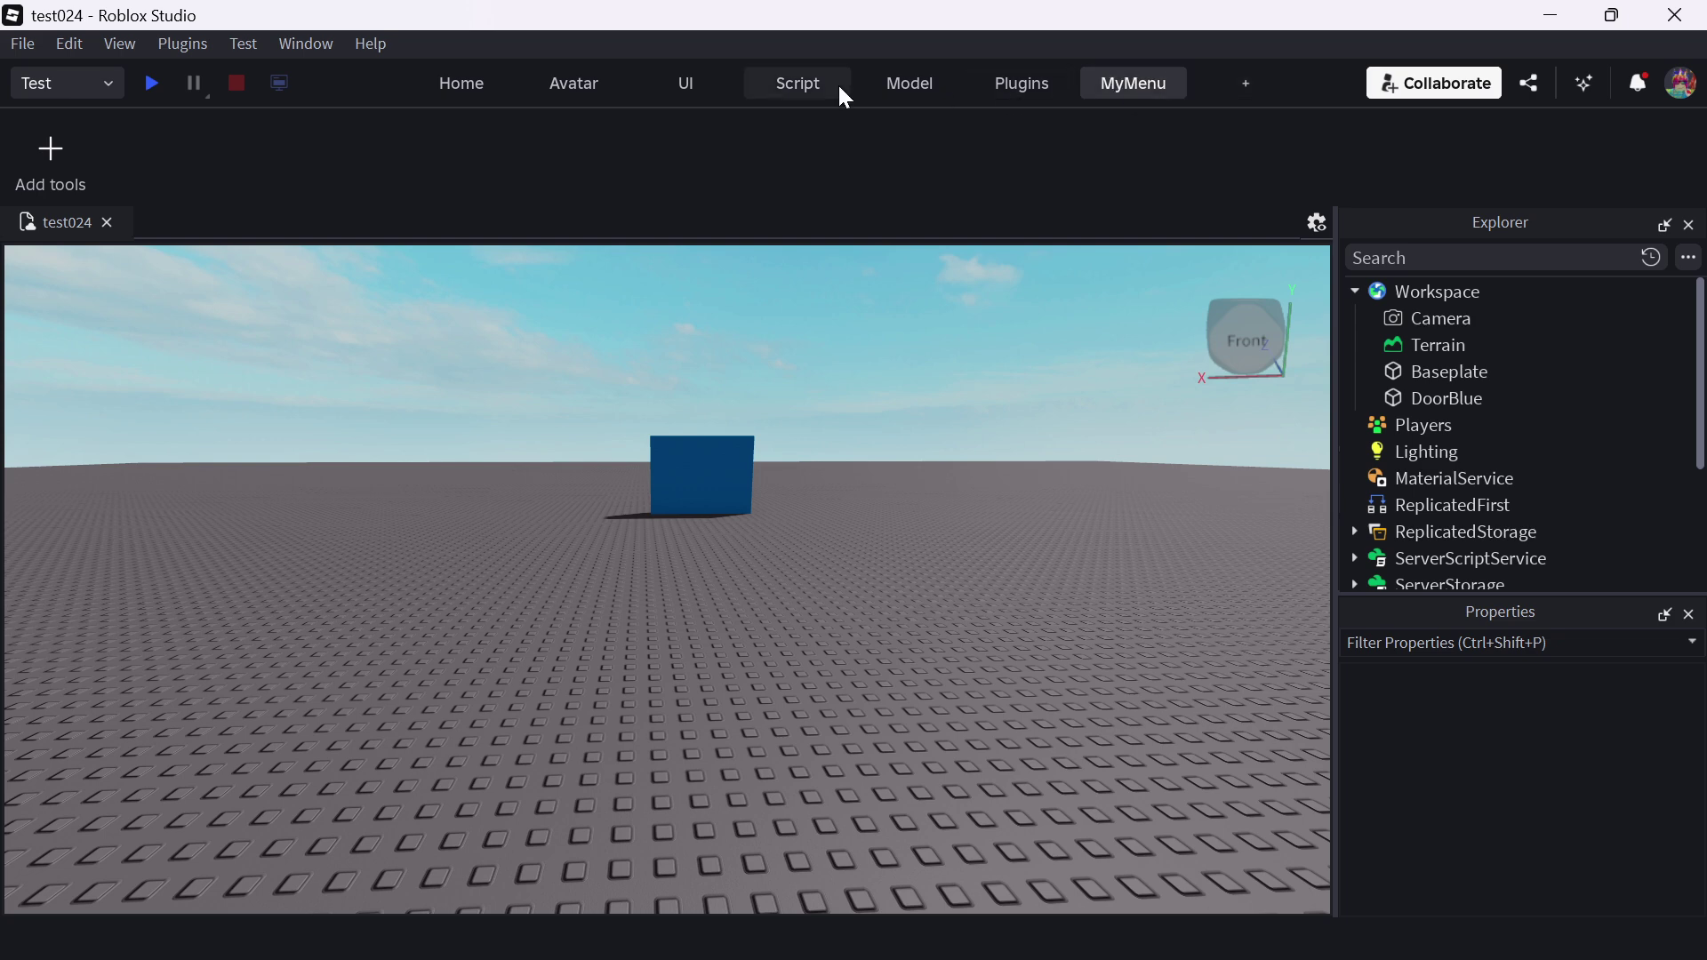
click(52, 154)
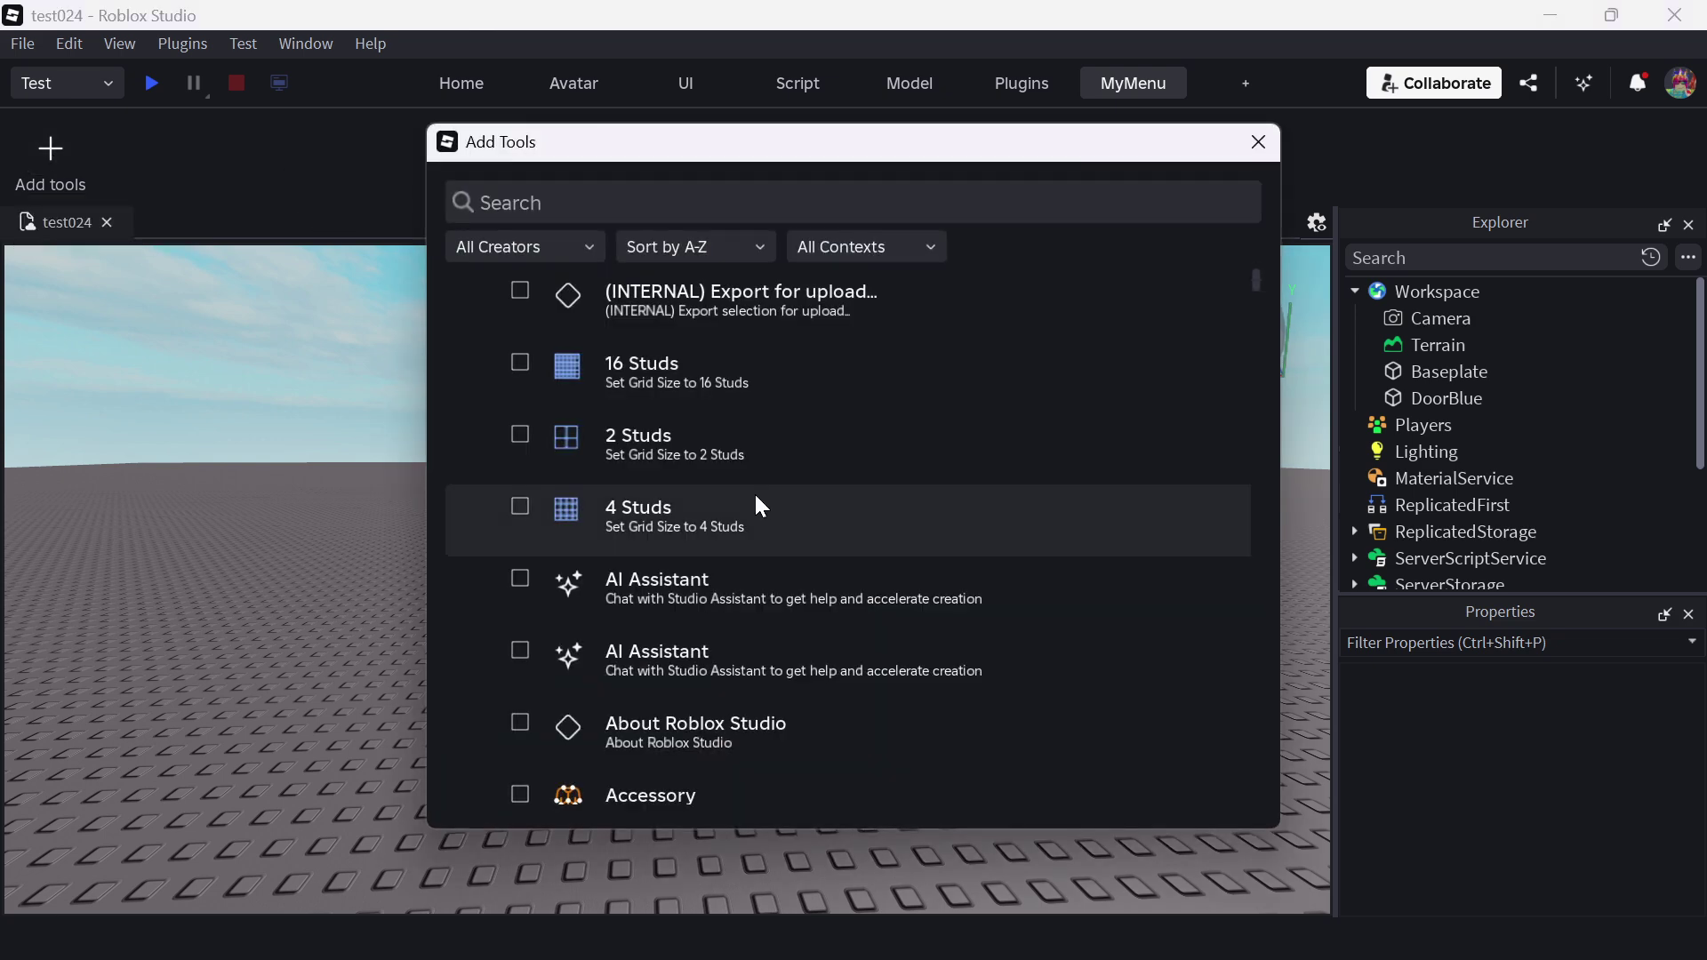
click(677, 592)
scroll(1006, 461, down, 5)
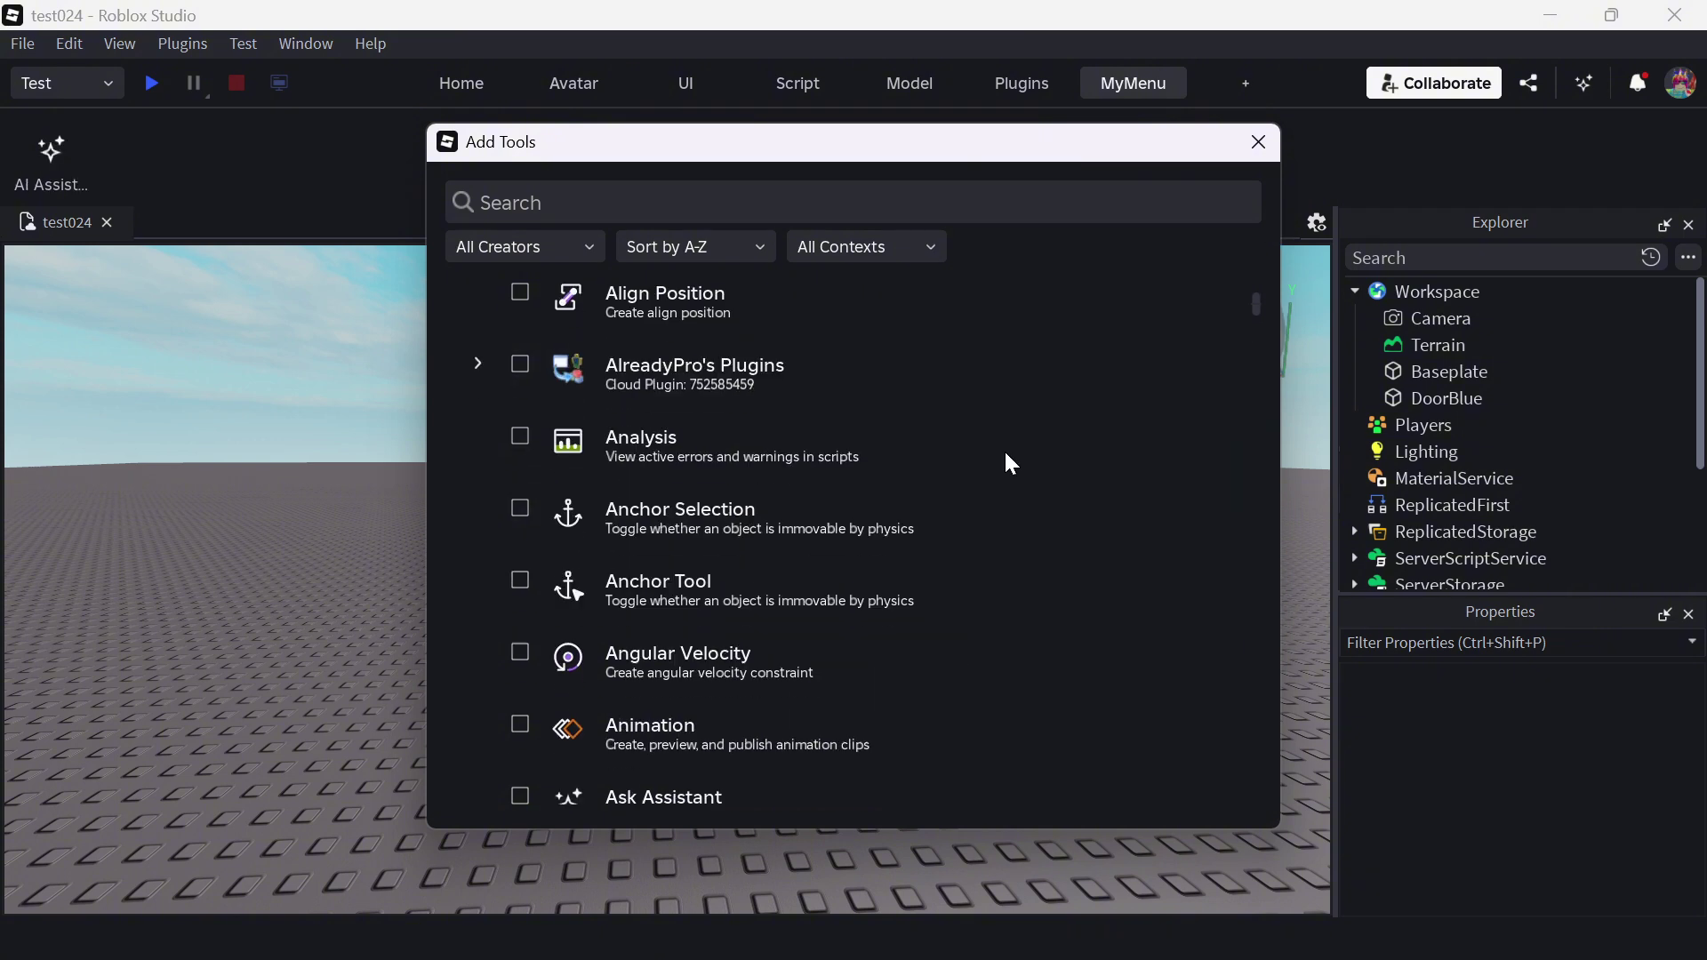
scroll(1003, 463, down, 2)
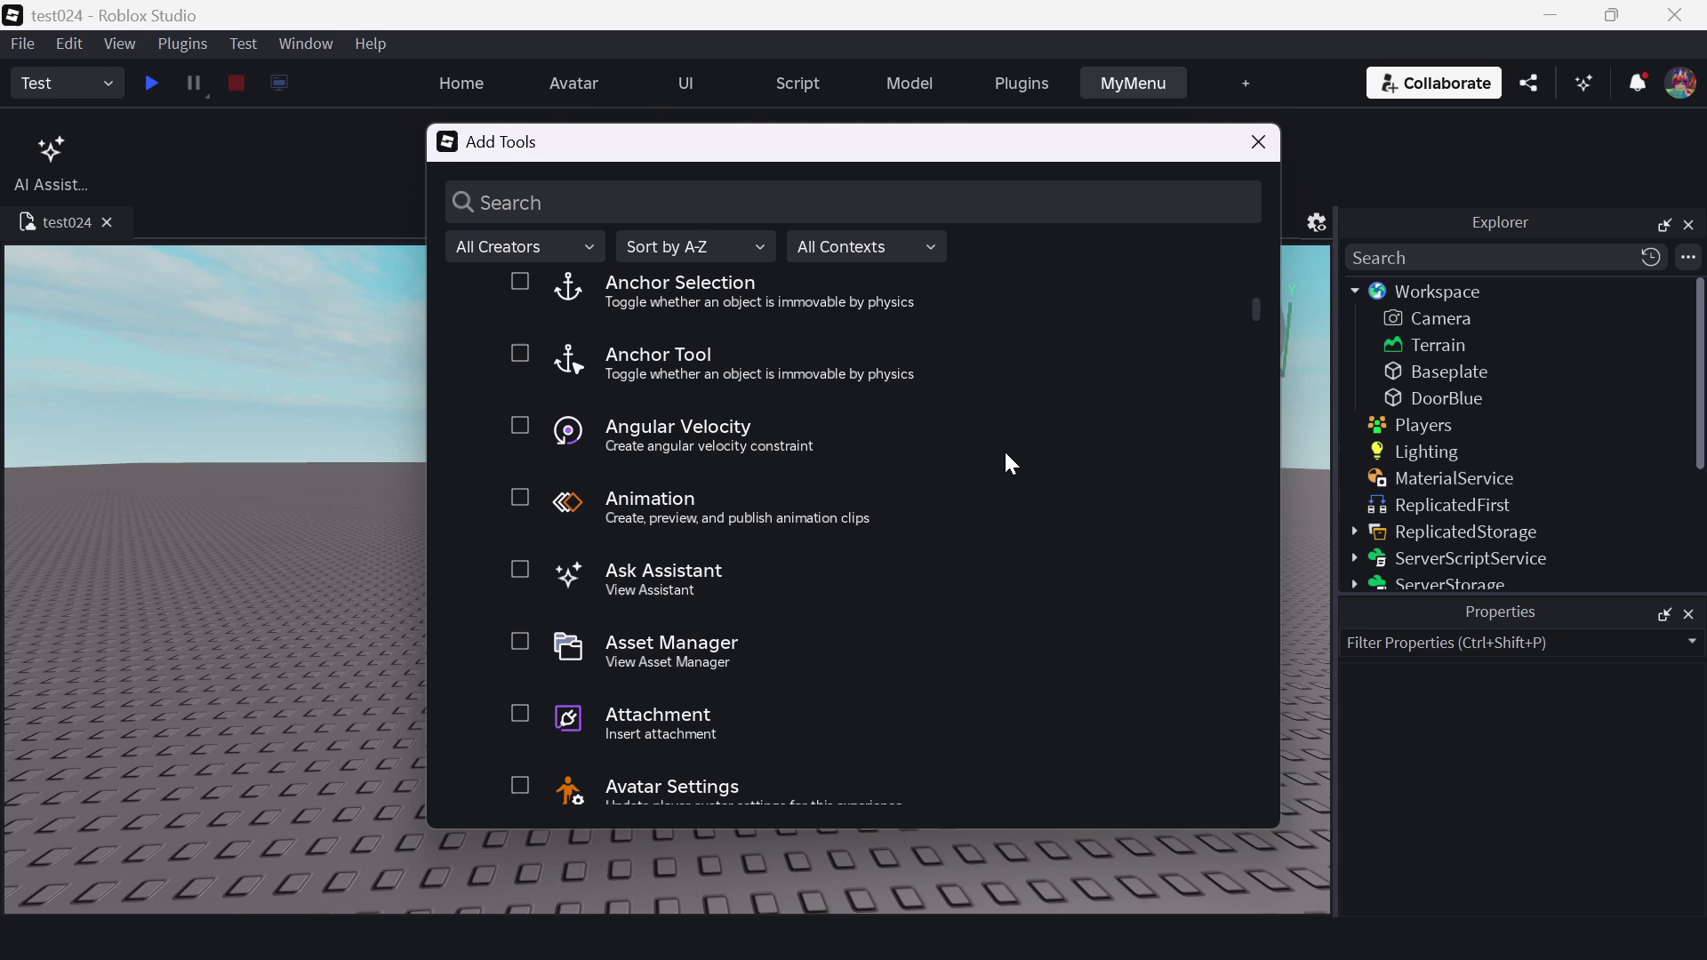
scroll(1004, 463, down, 2)
scroll(1004, 464, down, 2)
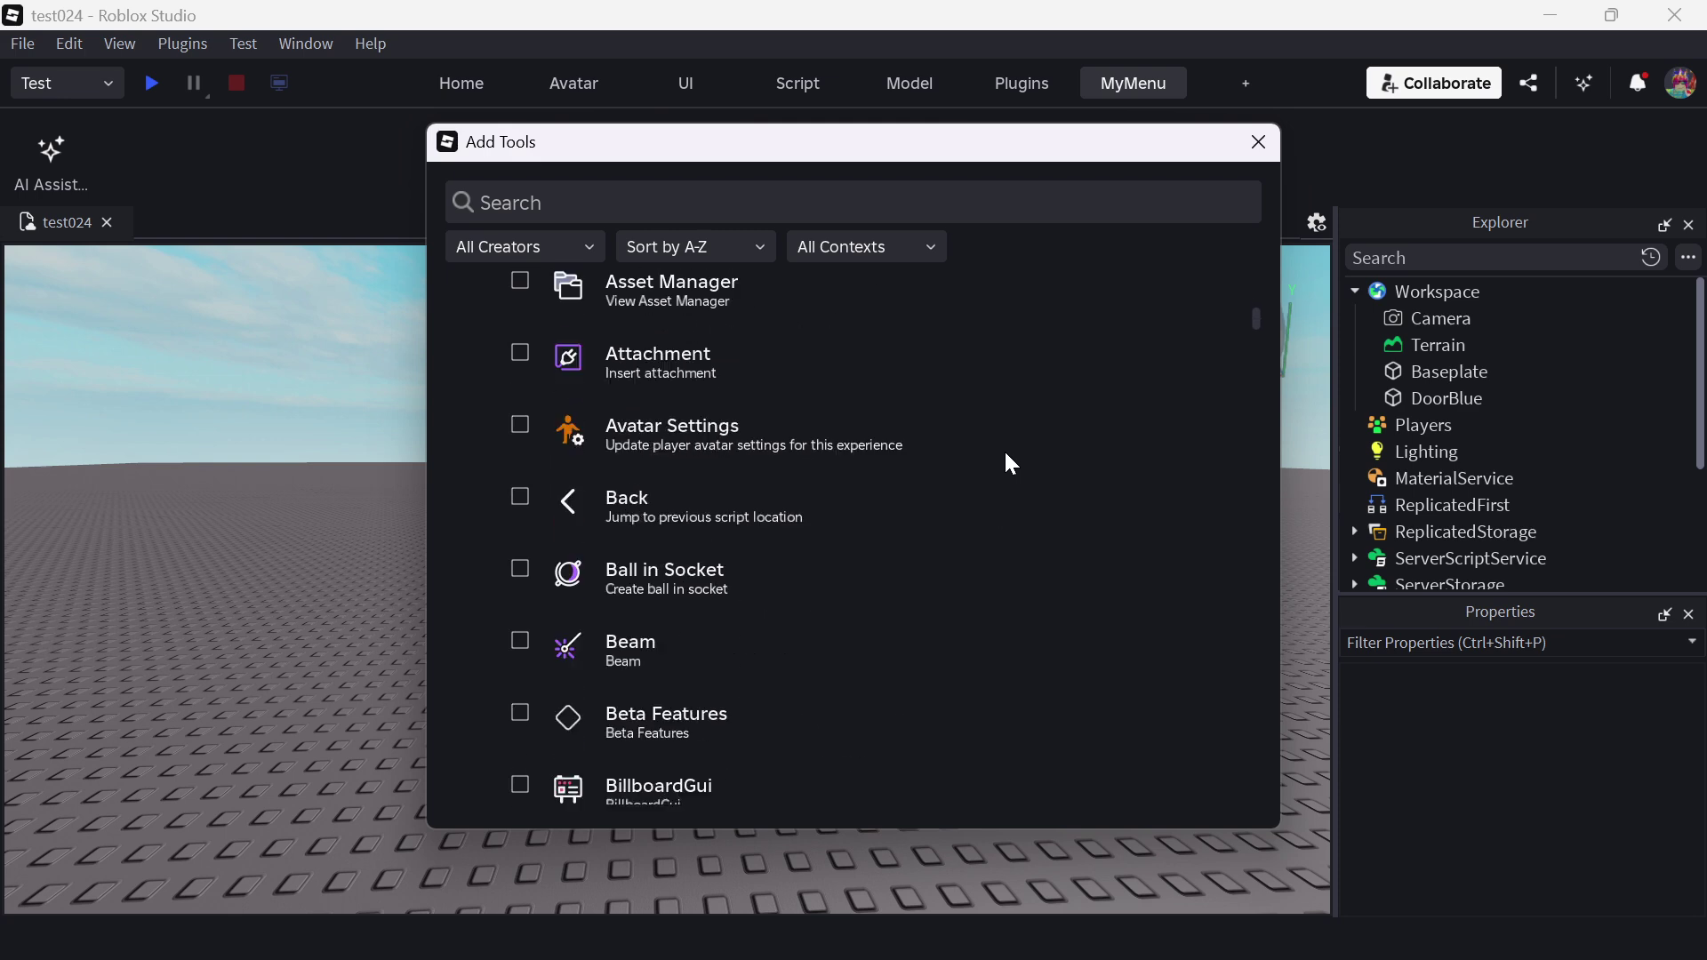
scroll(1003, 463, down, 5)
scroll(1005, 463, down, 8)
scroll(1004, 464, down, 7)
scroll(1005, 464, down, 2)
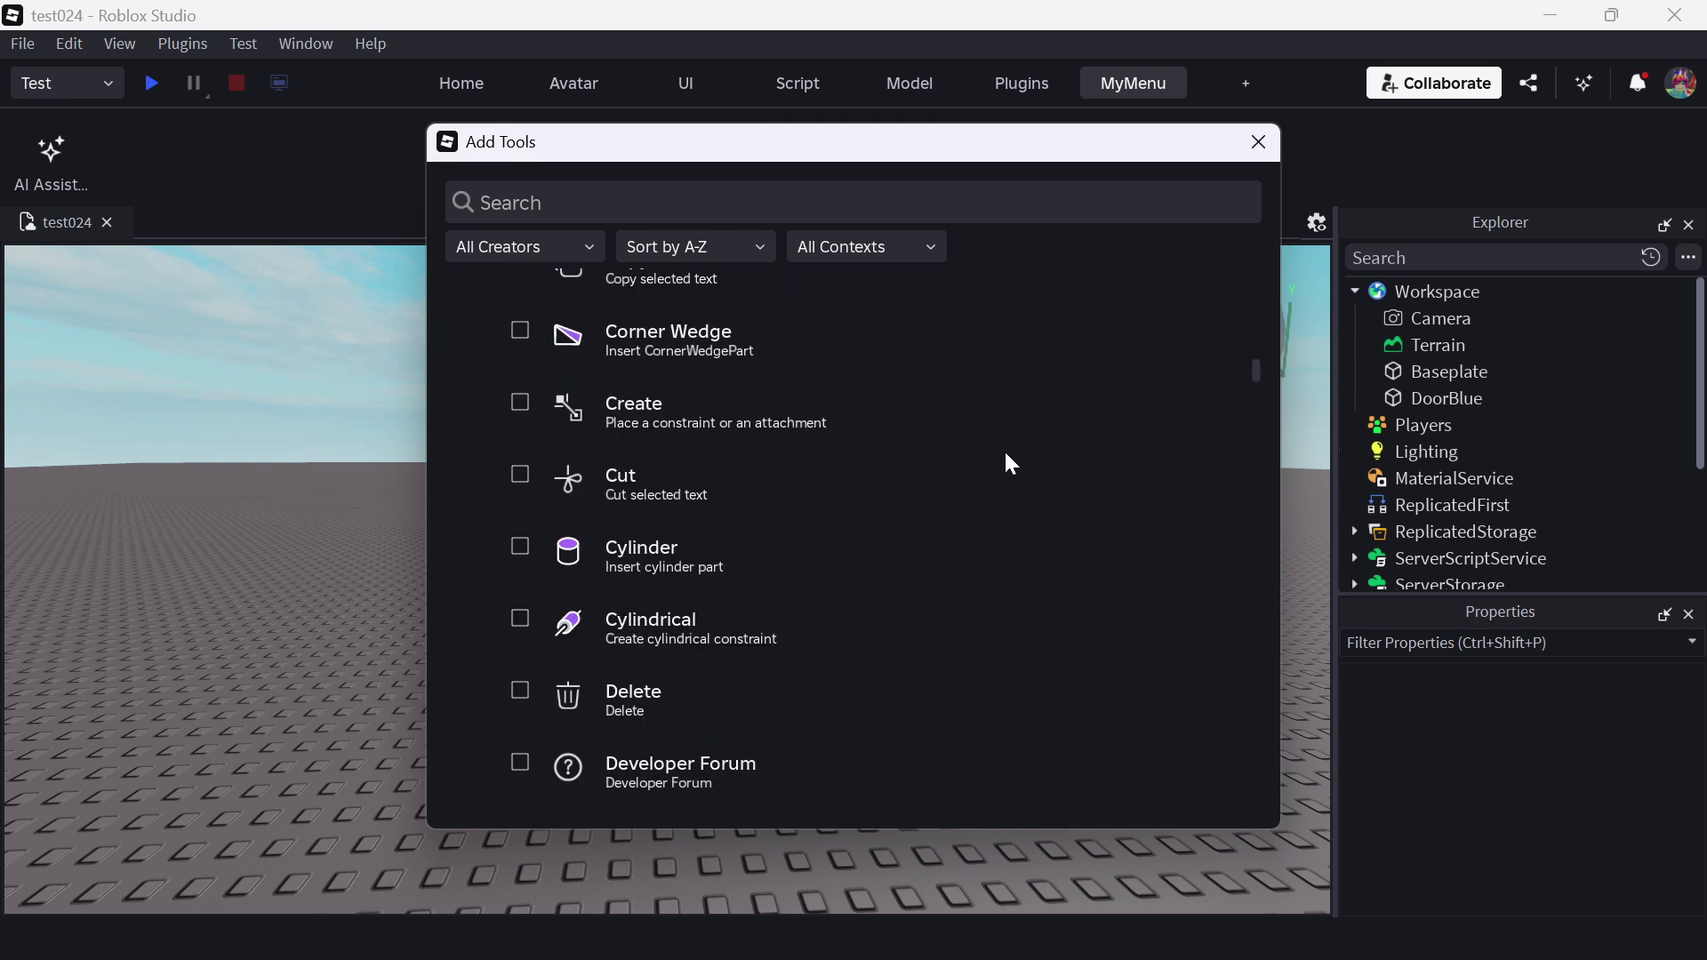
scroll(1004, 464, down, 5)
scroll(1004, 463, down, 6)
scroll(1004, 463, down, 7)
scroll(1005, 462, down, 7)
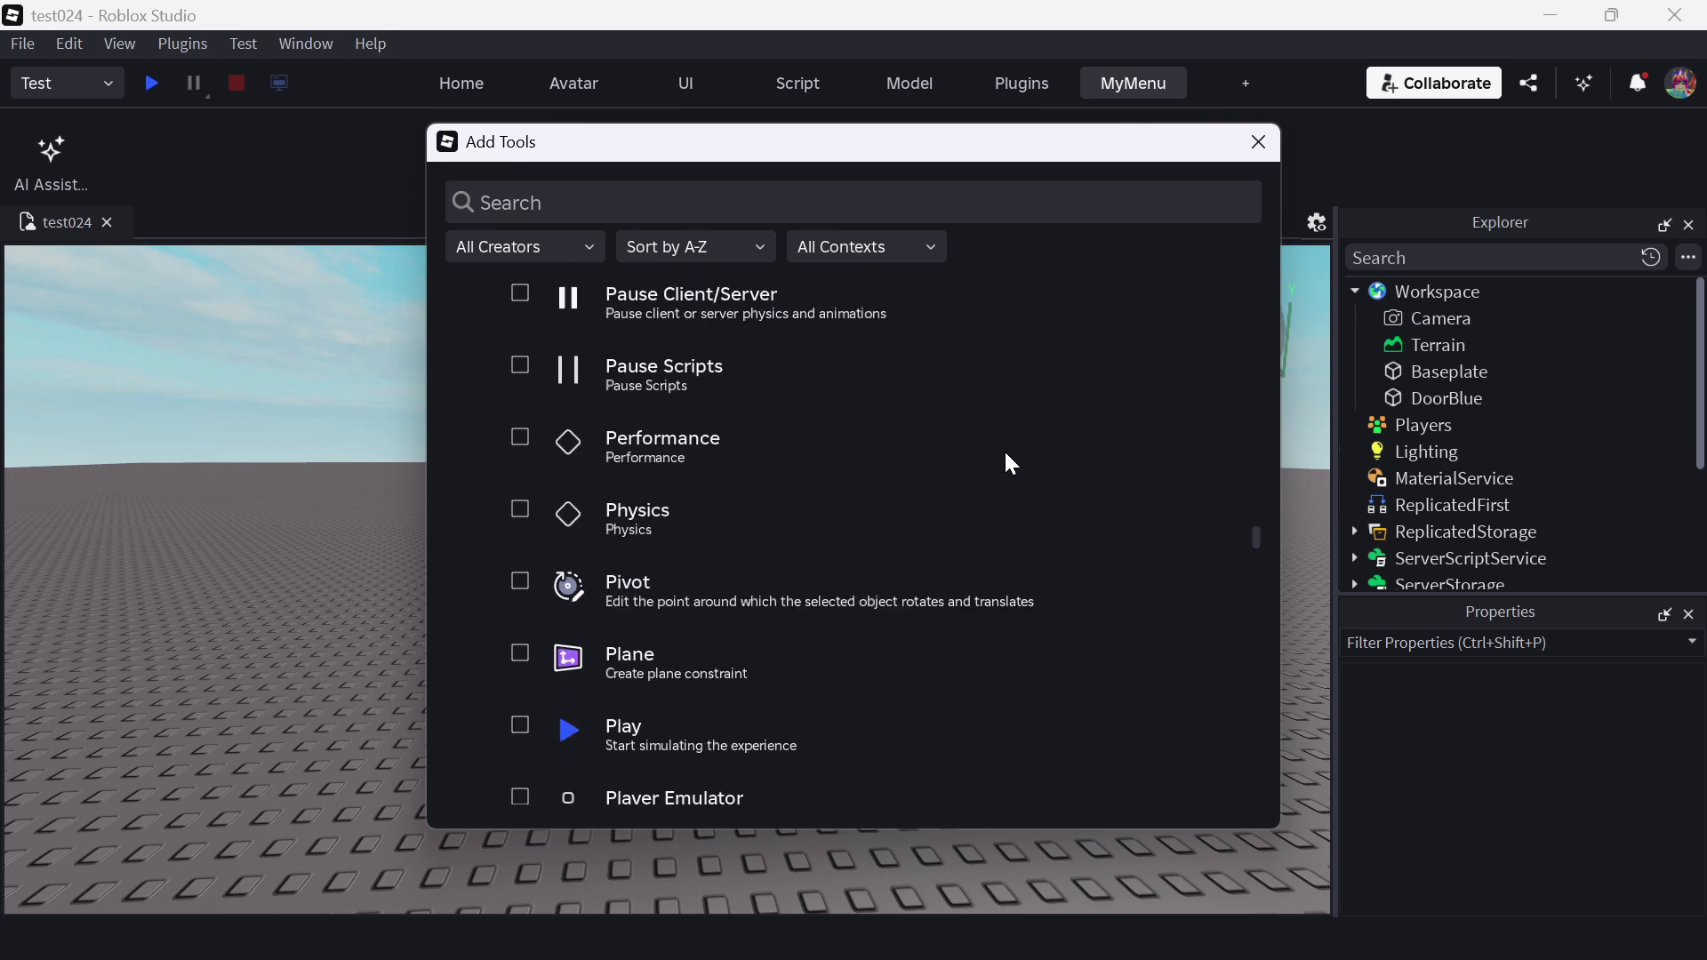
scroll(1003, 463, down, 7)
scroll(1005, 463, down, 6)
scroll(1004, 463, down, 6)
scroll(1004, 463, down, 6)
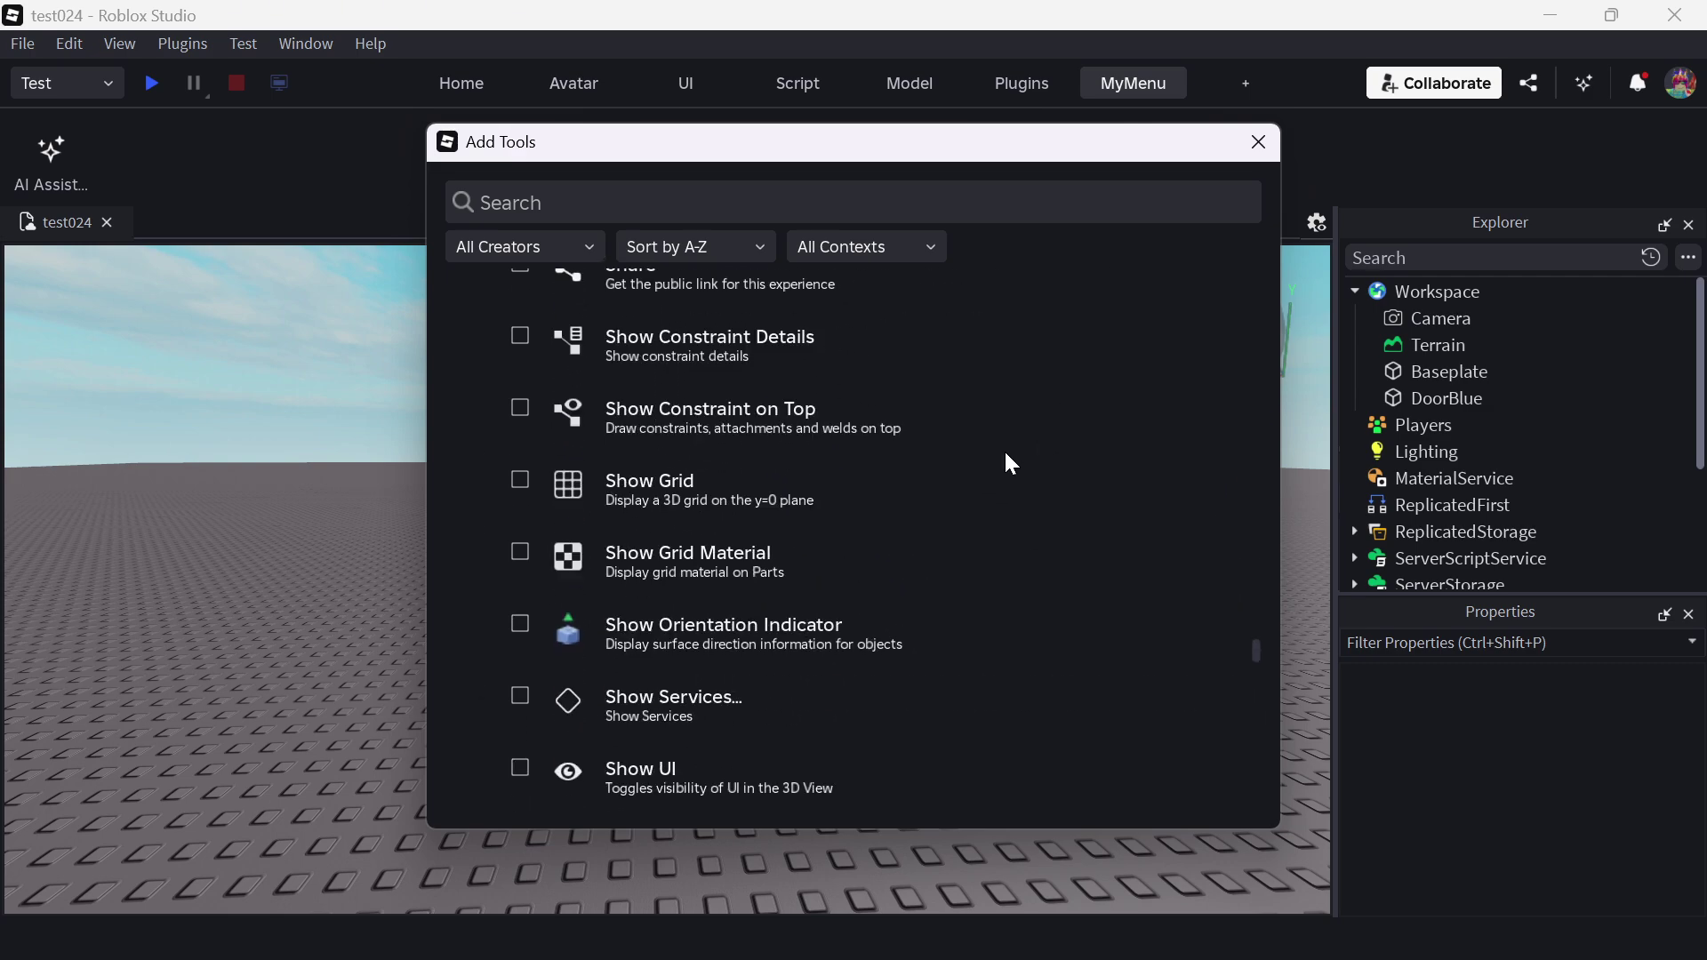
scroll(1004, 463, down, 6)
scroll(1004, 463, down, 6)
scroll(1003, 464, down, 5)
scroll(1003, 463, down, 5)
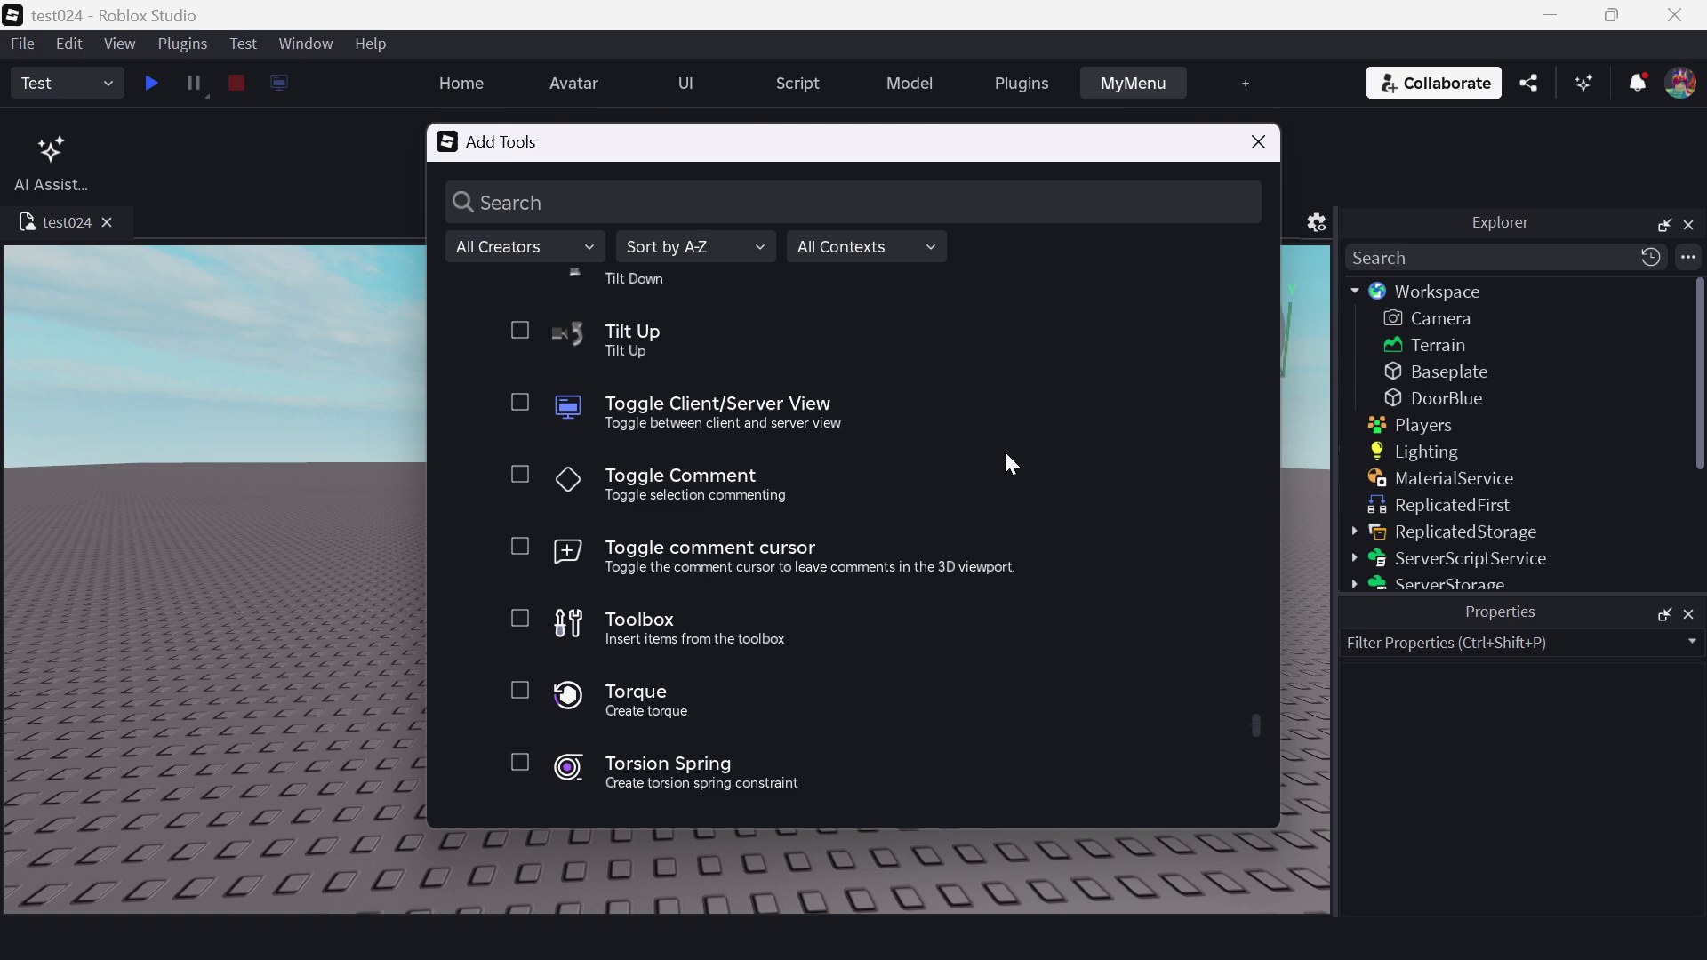
click(641, 632)
click(1257, 143)
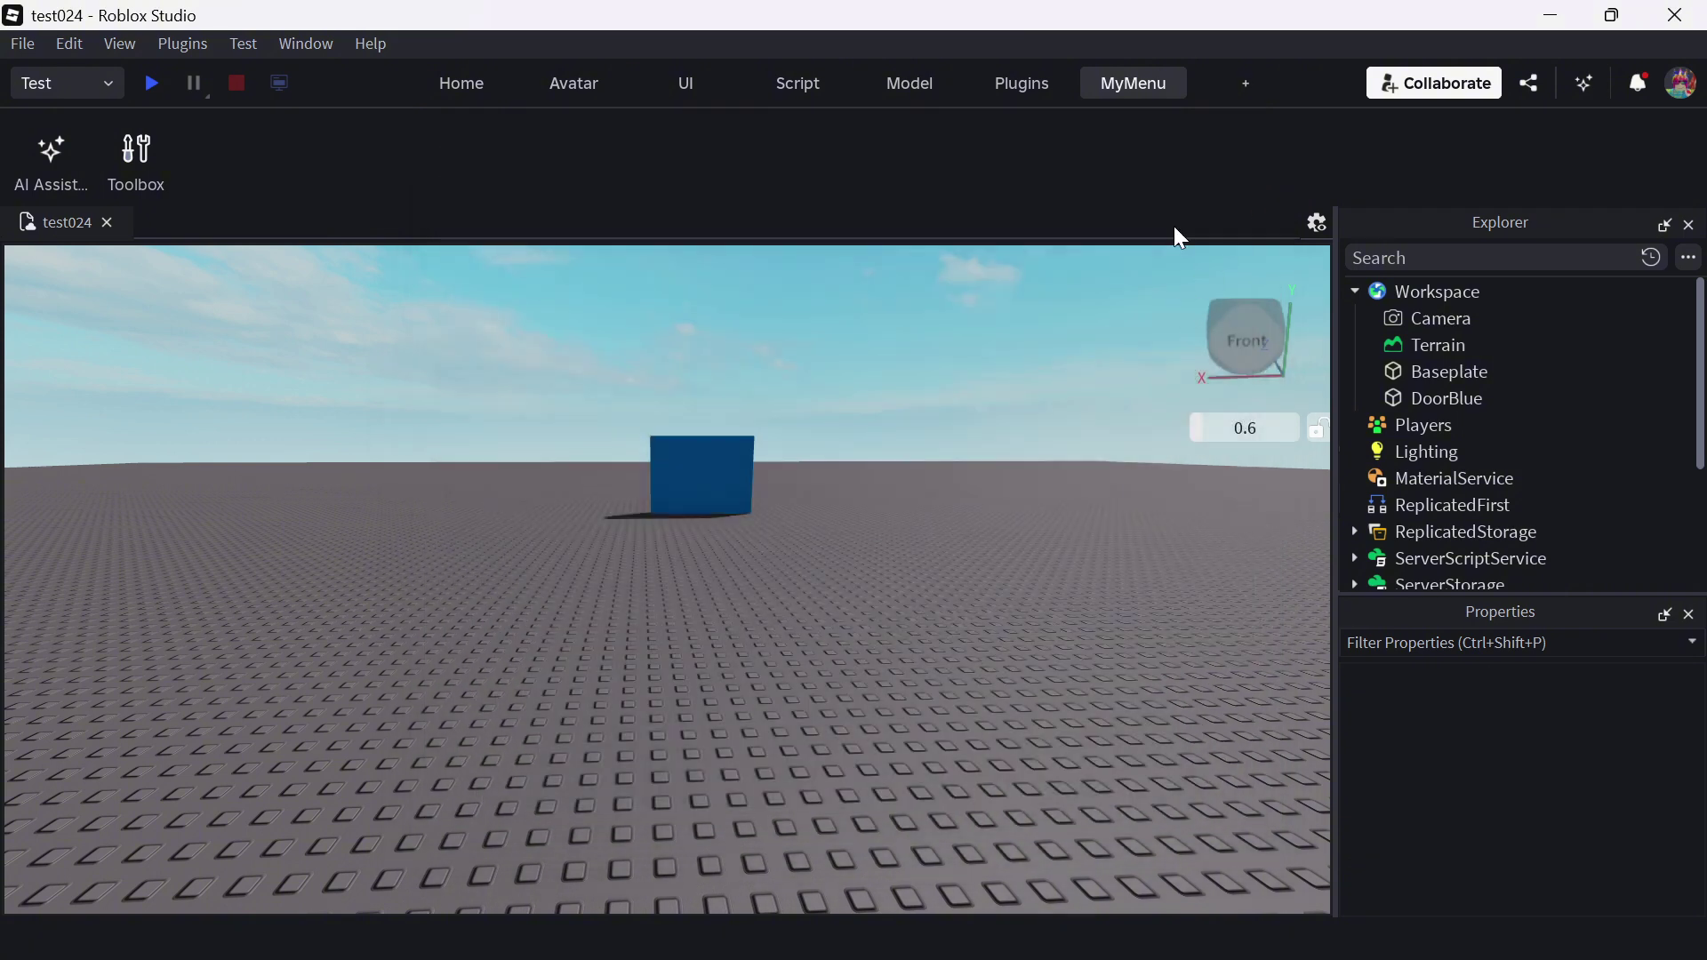